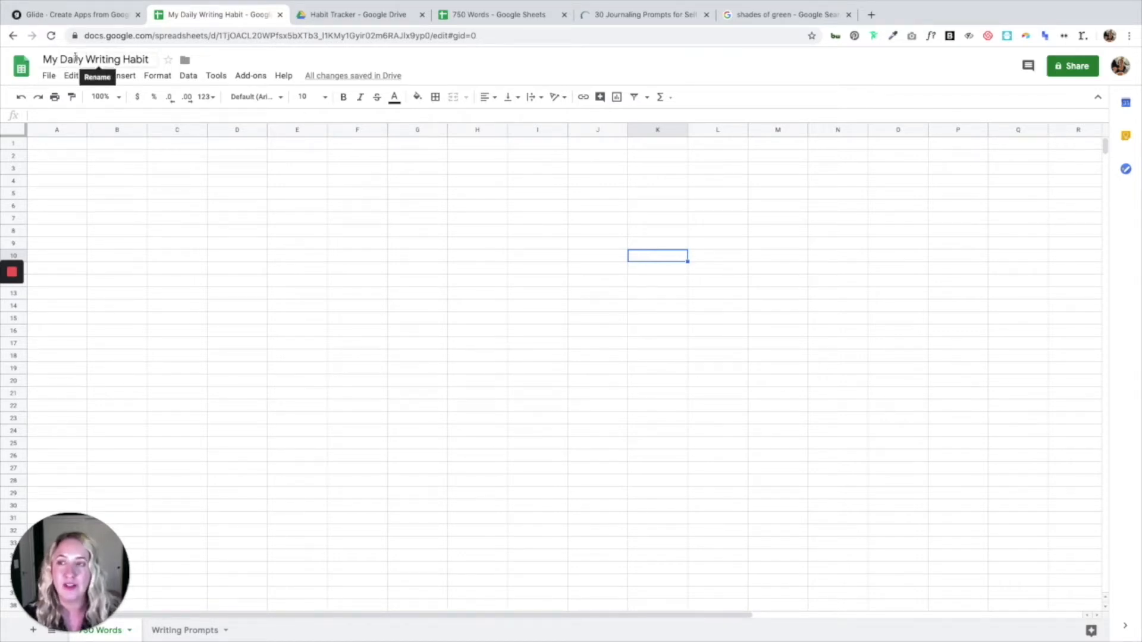
# Enter the header Date in cell A1 and the first date January 1, 2020 in A2.
pyautogui.click(54, 148)
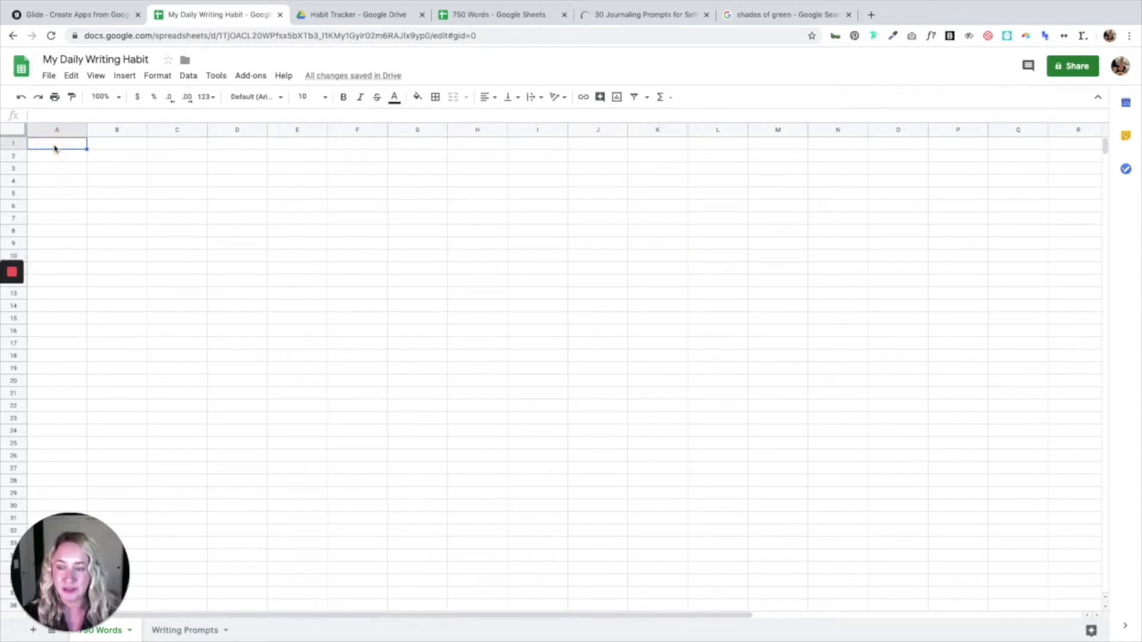
pyautogui.write('Date')
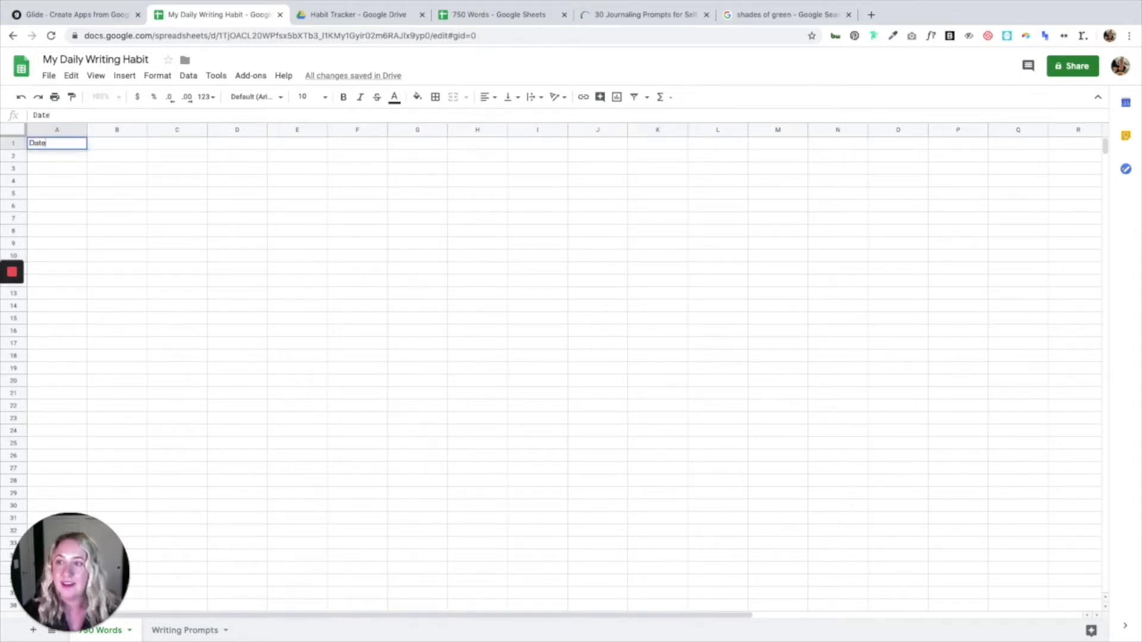
pyautogui.press('Return')
pyautogui.write('January 1, 2020')
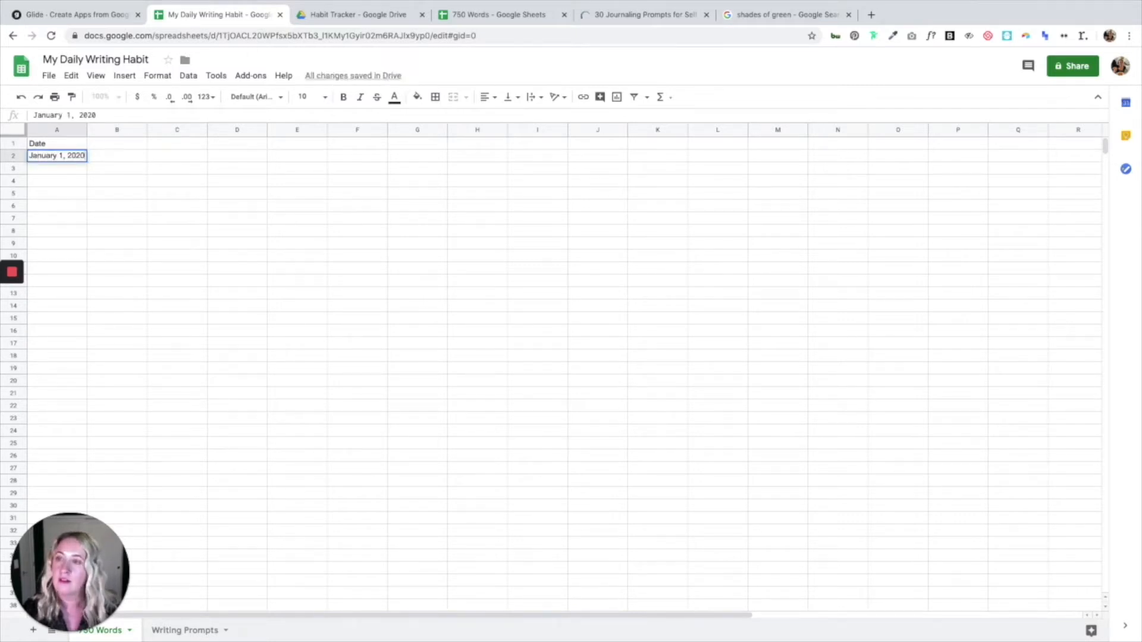
pyautogui.press('Return')
# Extend the January 1, 2020 date down the Date column as a series of consecutive days.
pyautogui.click(60, 157)
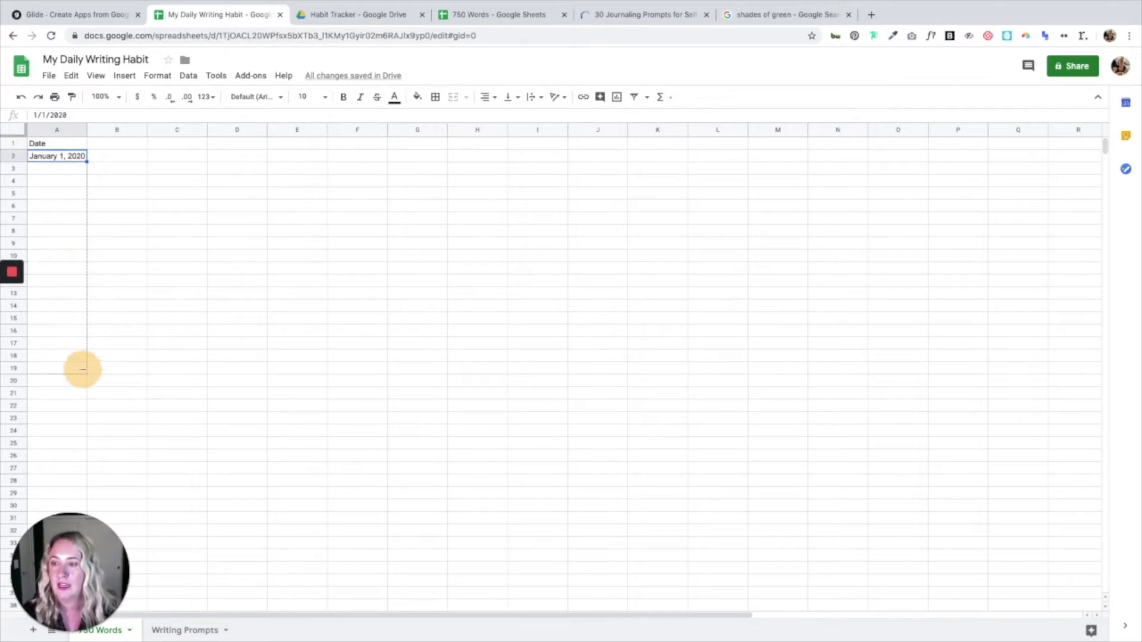
pyautogui.scroll(-8, 84, 374)
pyautogui.scroll(-13, 89, 635)
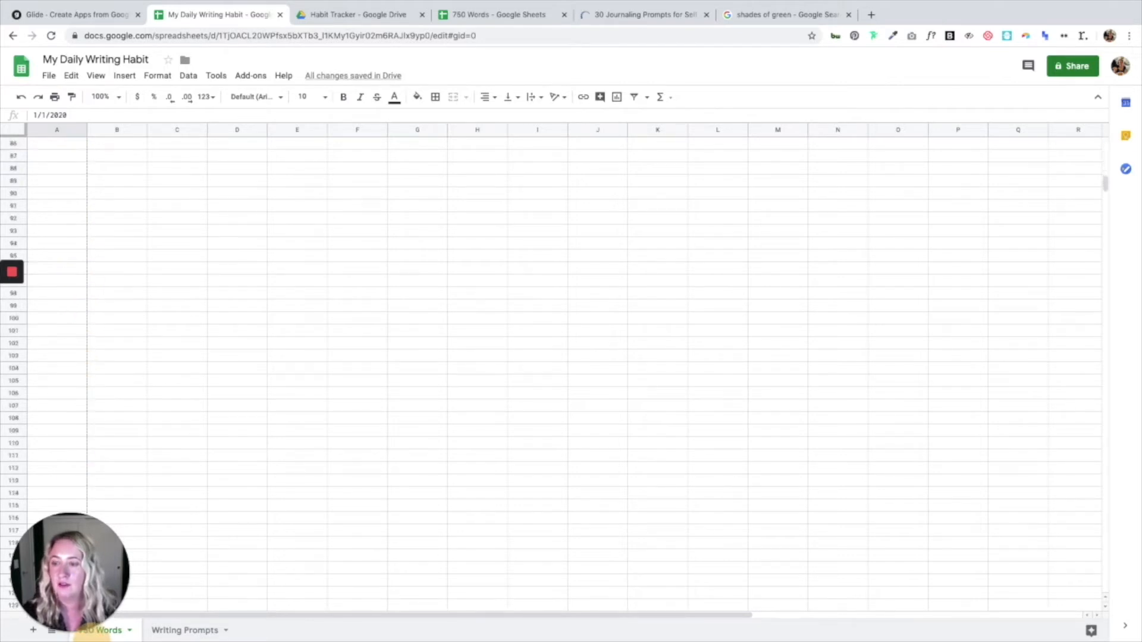
pyautogui.scroll(20, 105, 147)
# Enter the column headers Title, Daily Writings and Progress in cells B1 to D1.
pyautogui.click(105, 148)
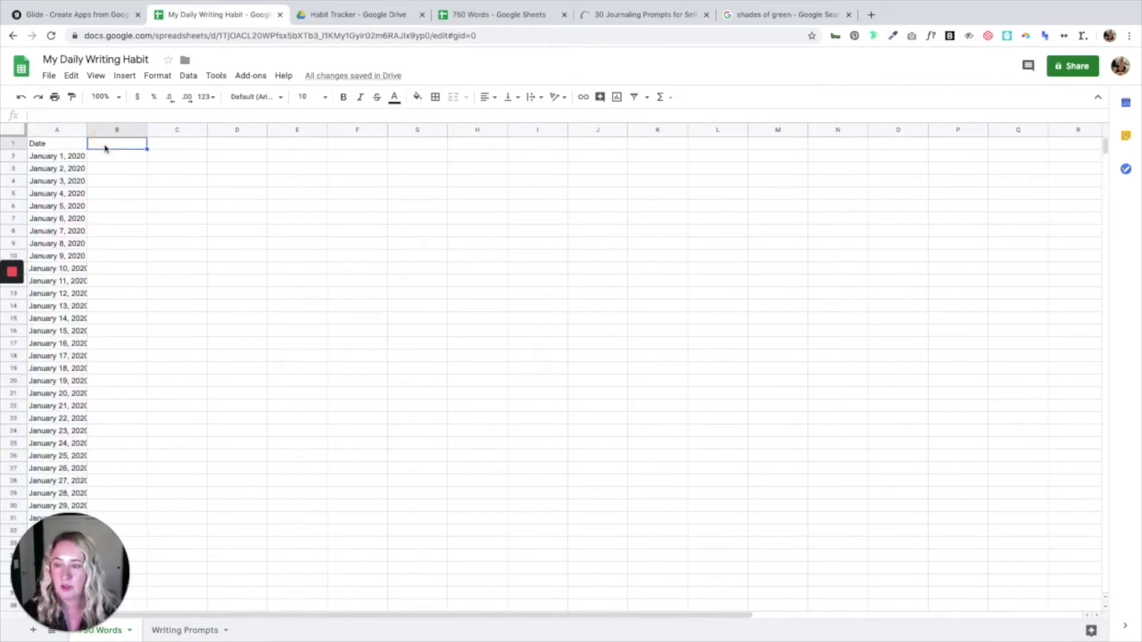
pyautogui.write('Title')
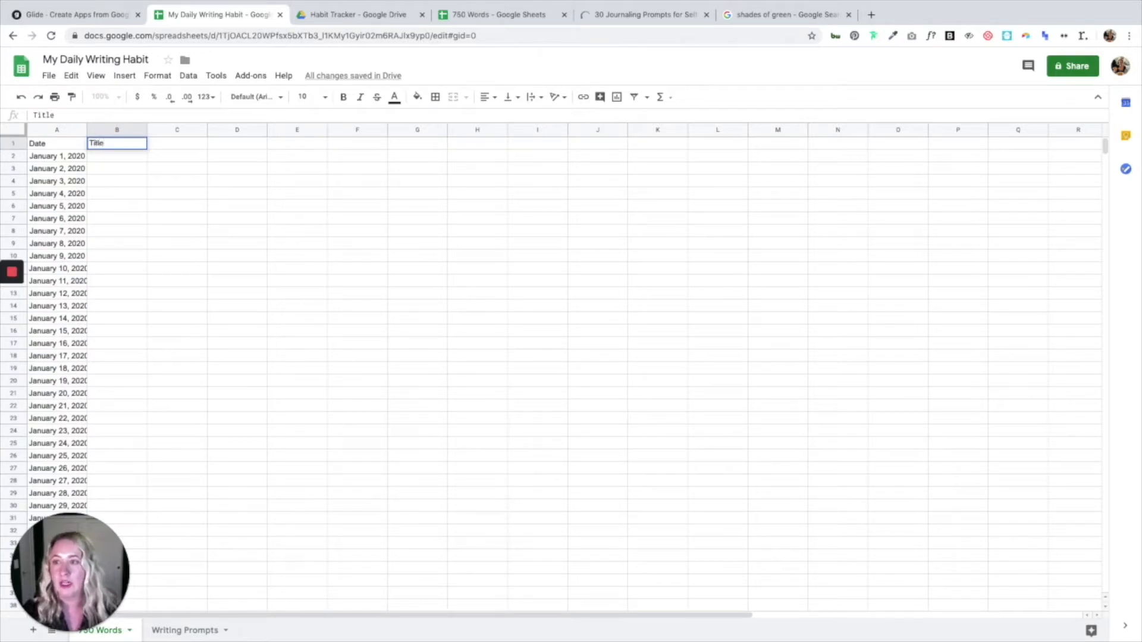
pyautogui.press('Tab')
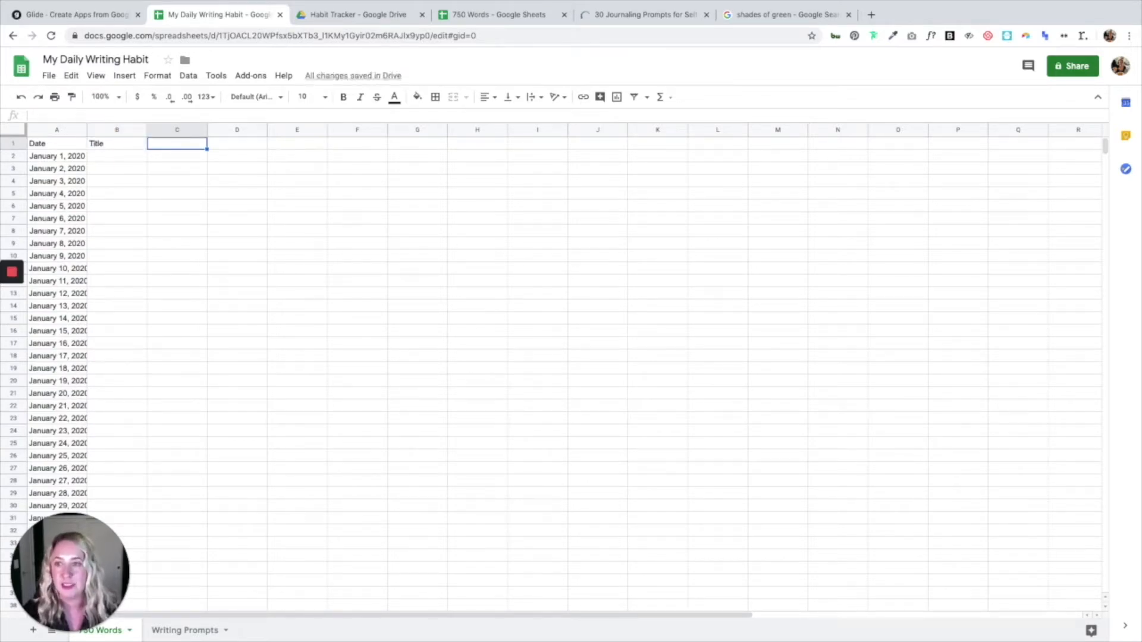
pyautogui.write('Daily Writings')
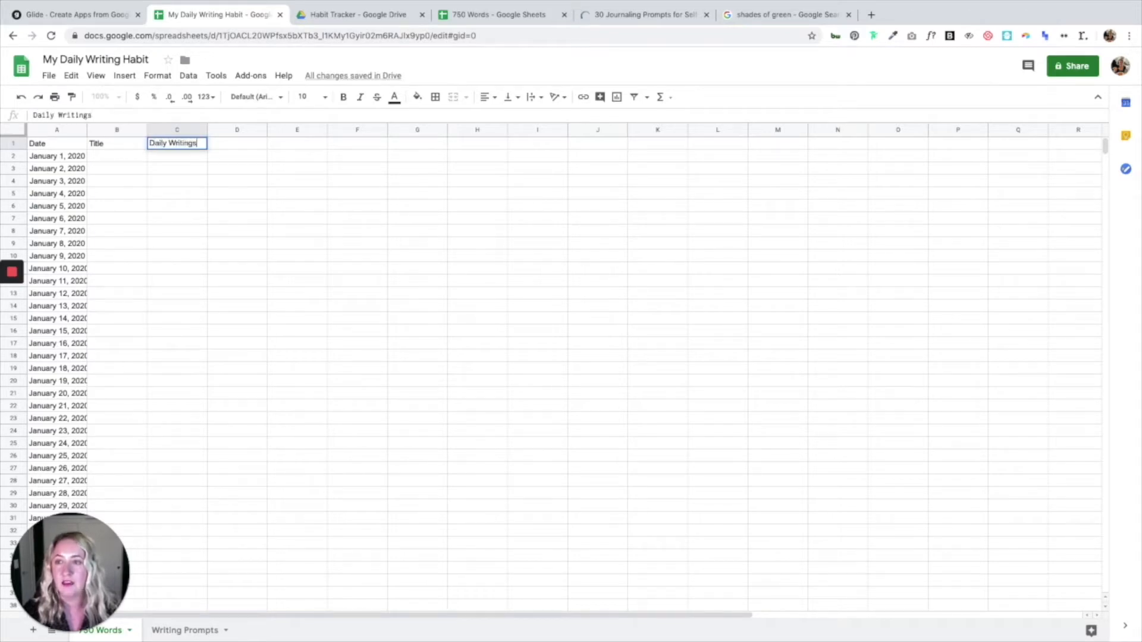
pyautogui.press('Tab')
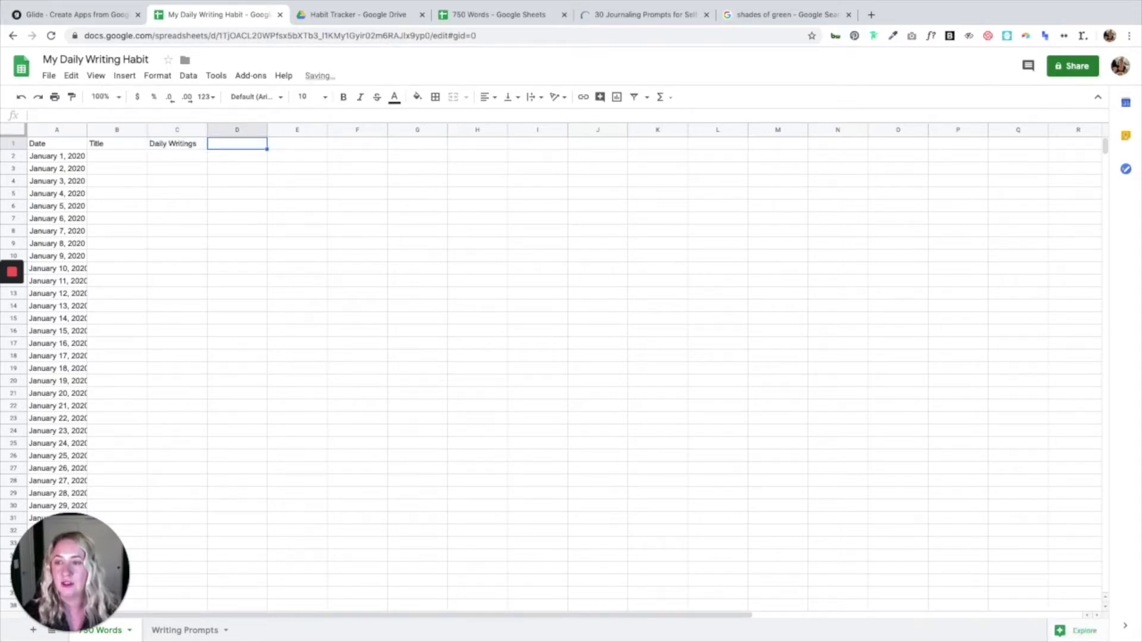
pyautogui.write('Progress')
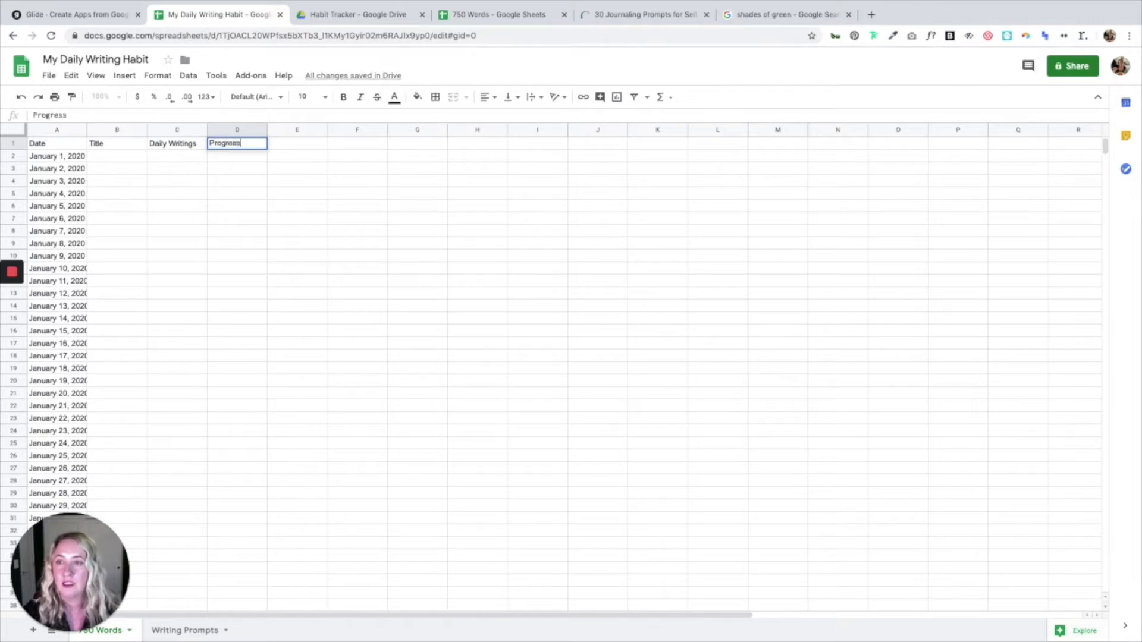
pyautogui.press('Tab')
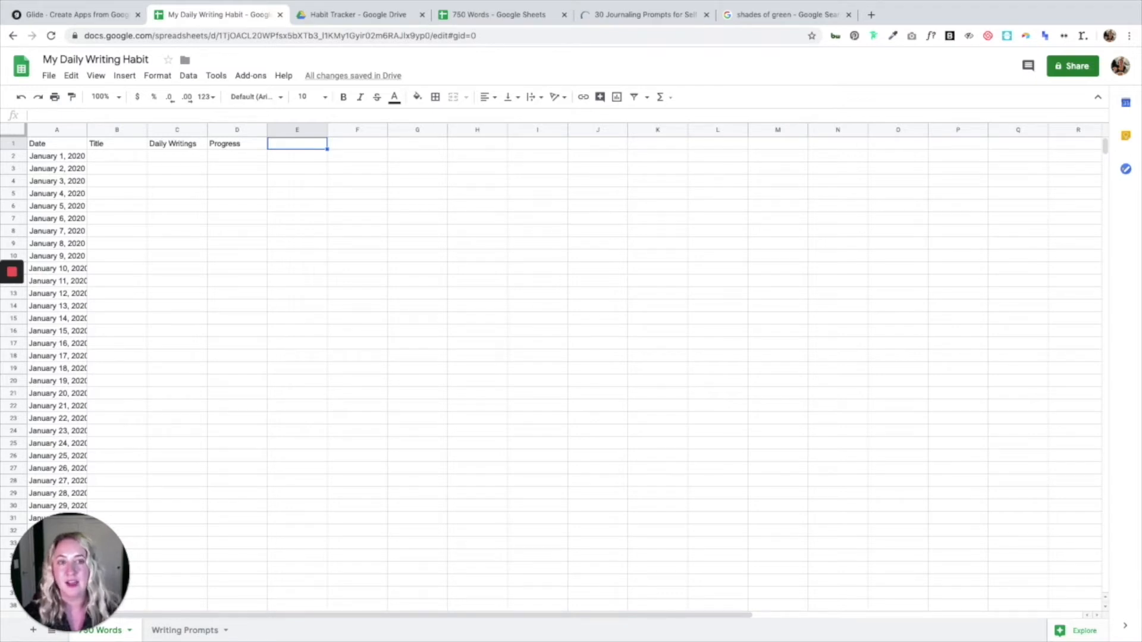
# Enter the word-count milestones 0, 100, 250, 500 and 750 as headers in cells E1 to I1.
pyautogui.write('0')
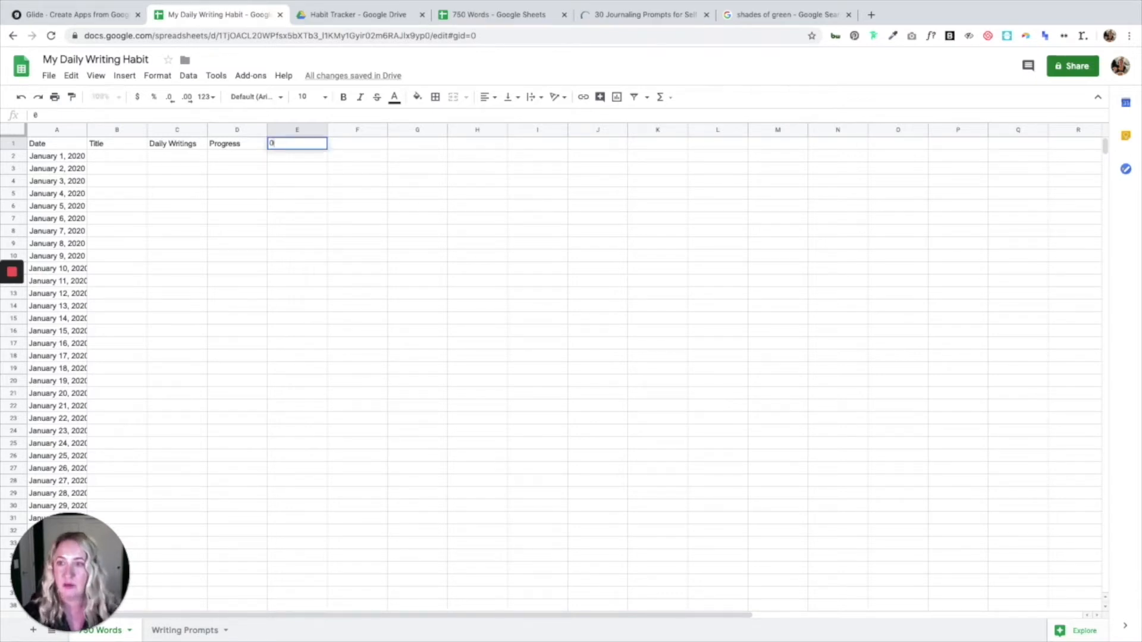
pyautogui.press('Tab')
pyautogui.write('100')
pyautogui.press('Tab')
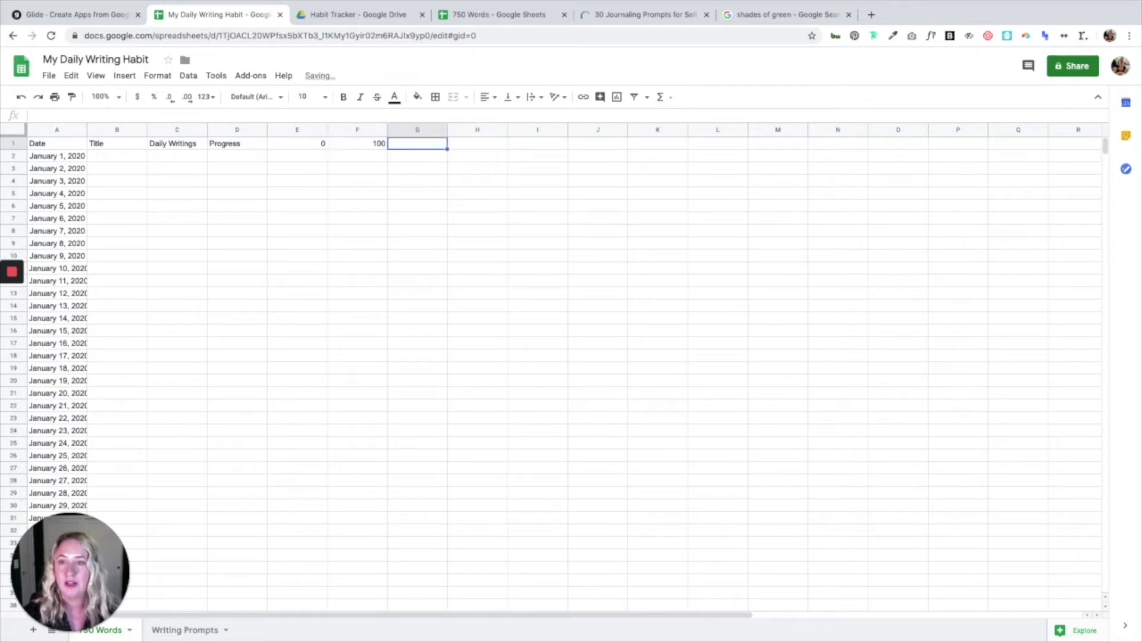
pyautogui.write('250')
pyautogui.press('Tab')
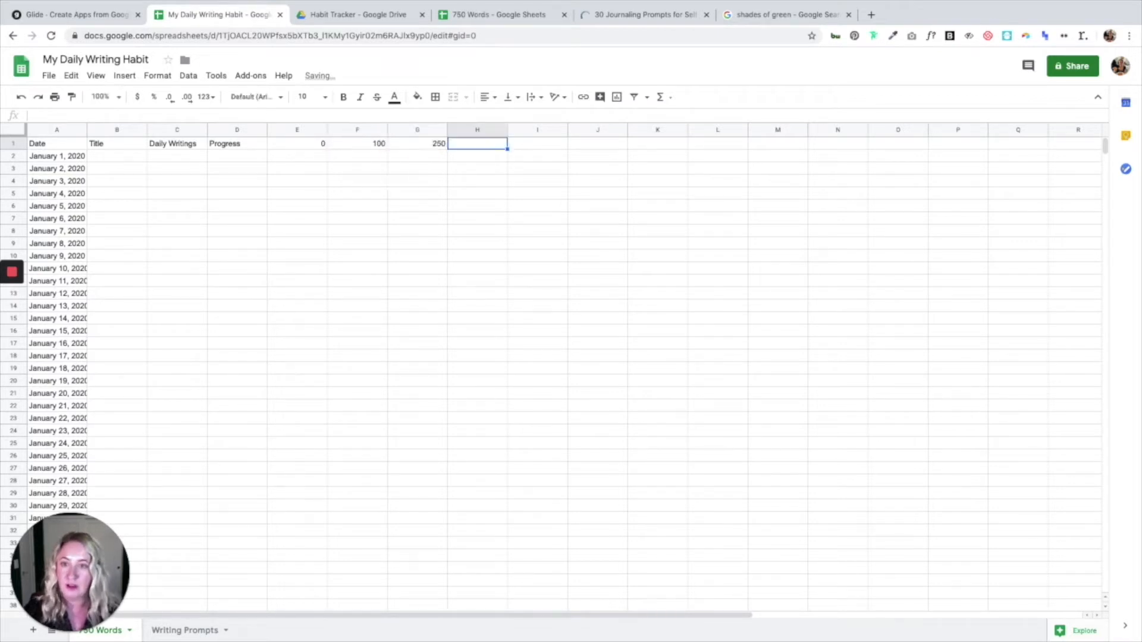
pyautogui.write('500')
pyautogui.press('Tab')
pyautogui.write('750')
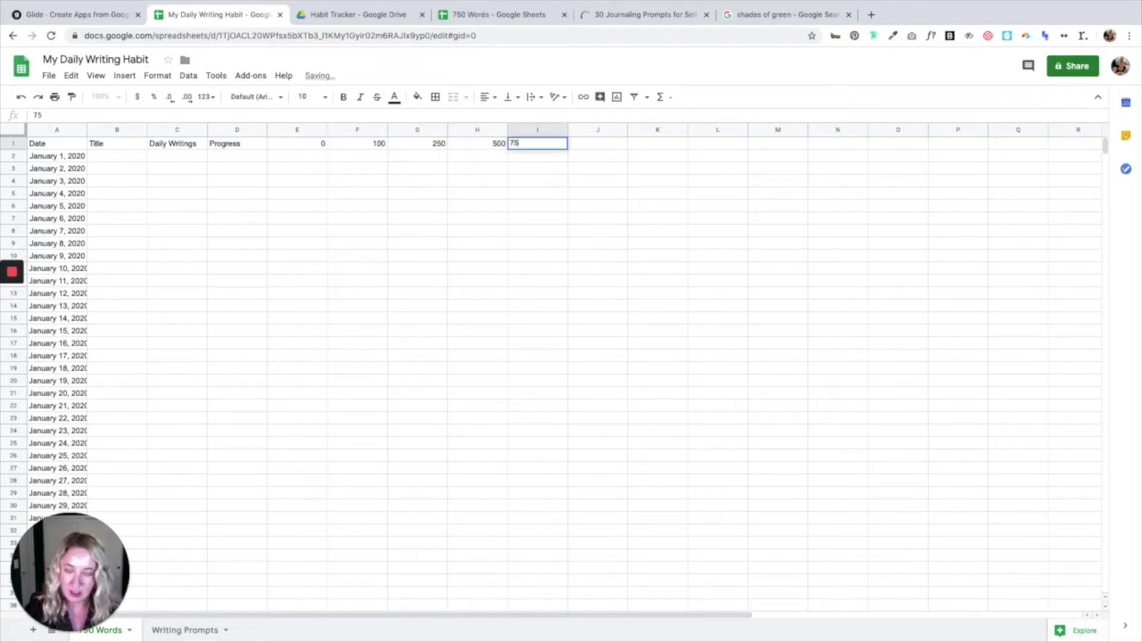
pyautogui.press('Return')
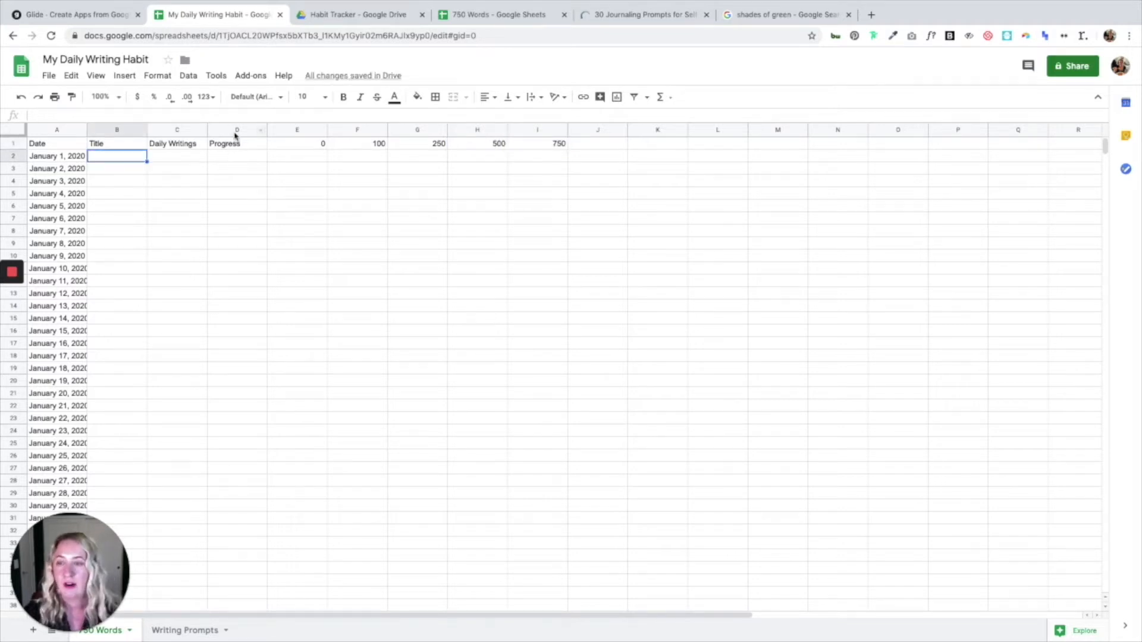
# Enter the word-count formula =if(C2="",0,COUNTA(SPLIT(C2," "))) in cell D2 and fill it down the Progress column.
pyautogui.click(219, 157)
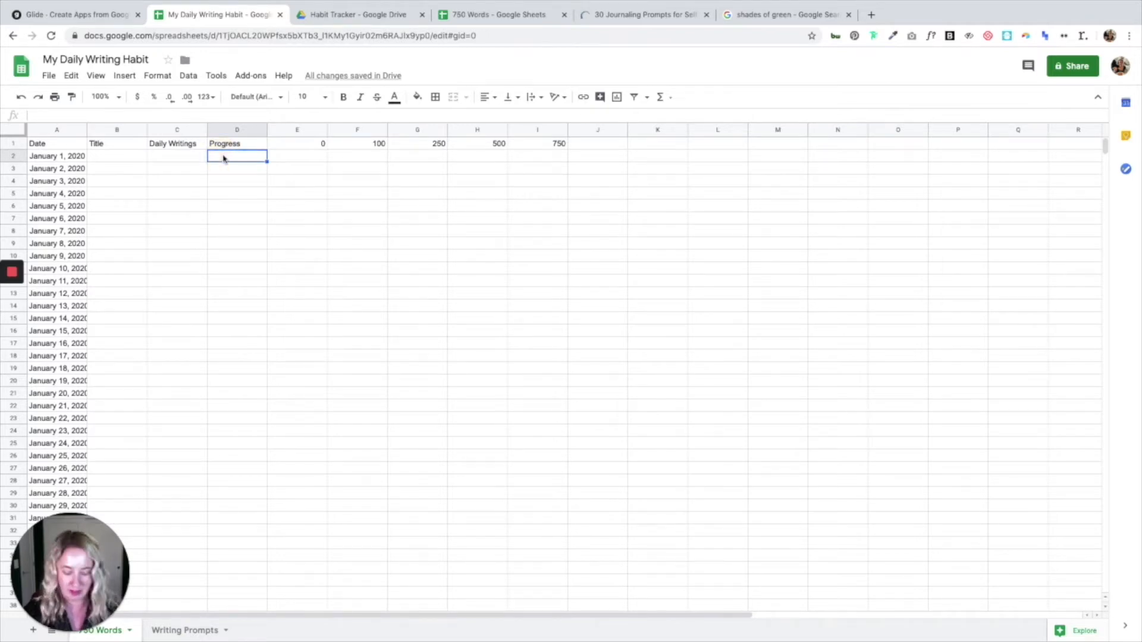
pyautogui.write('=if(')
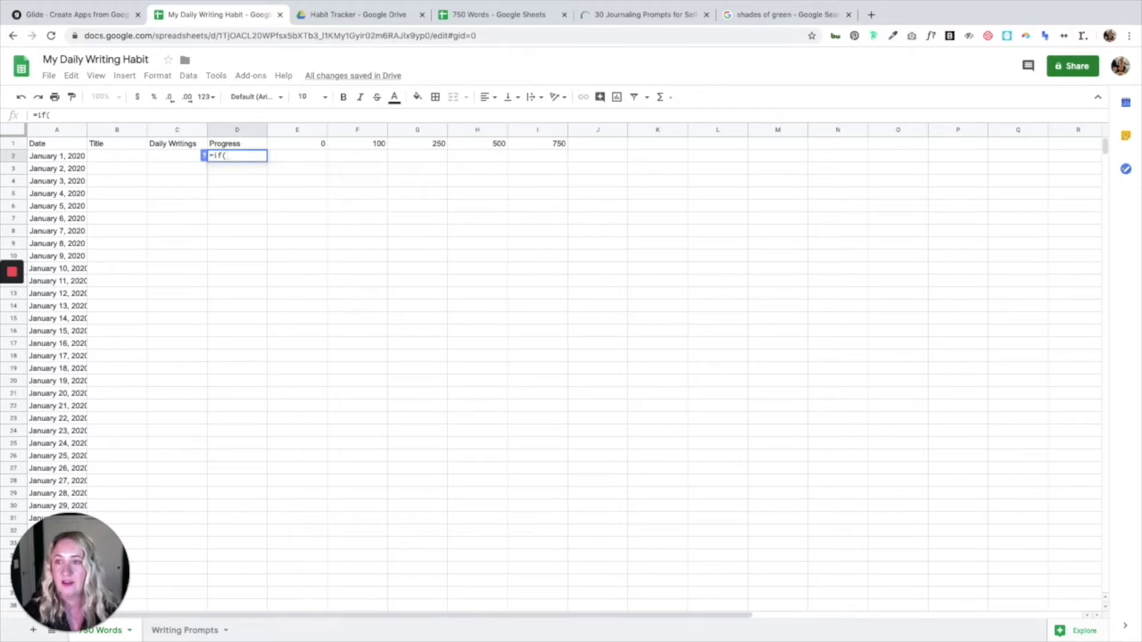
pyautogui.click(179, 157)
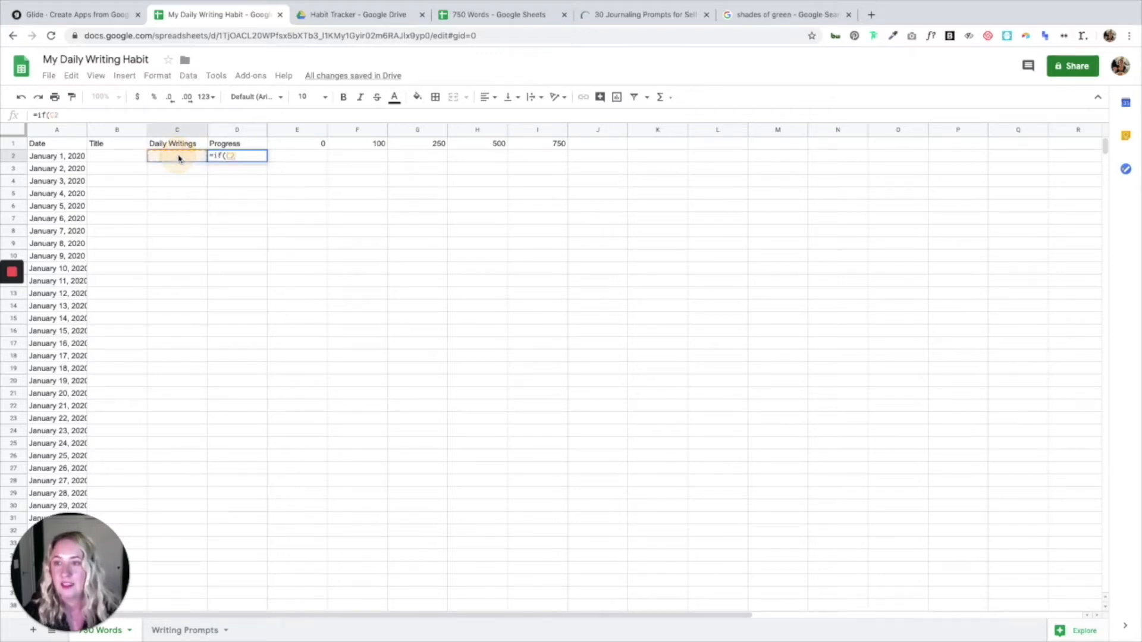
pyautogui.write('="')
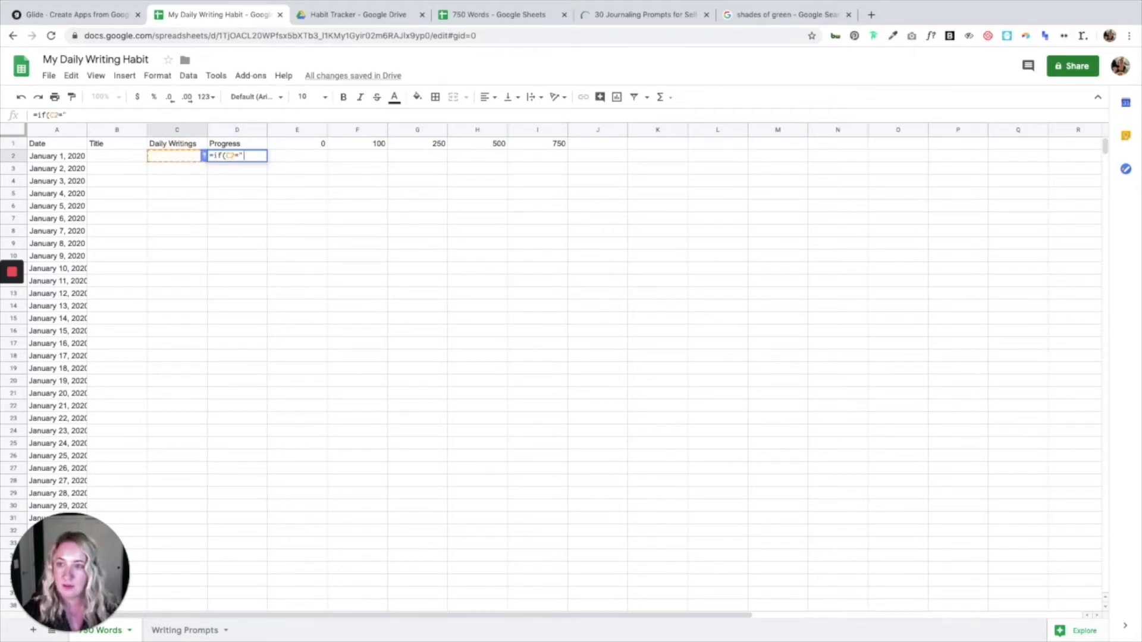
pyautogui.write('",0')
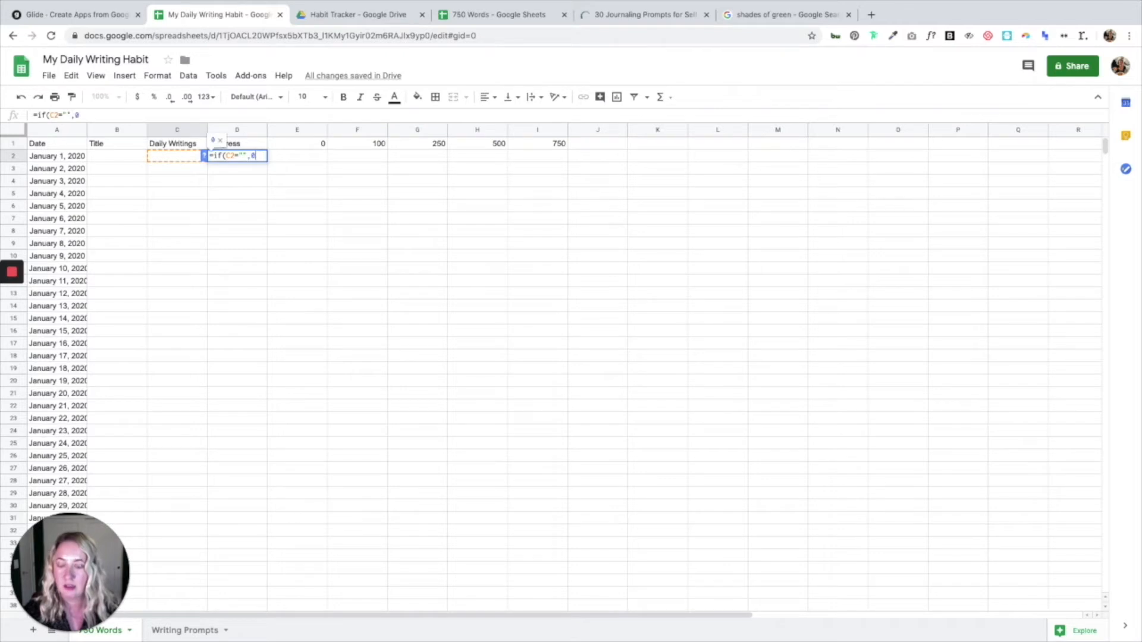
pyautogui.write(',')
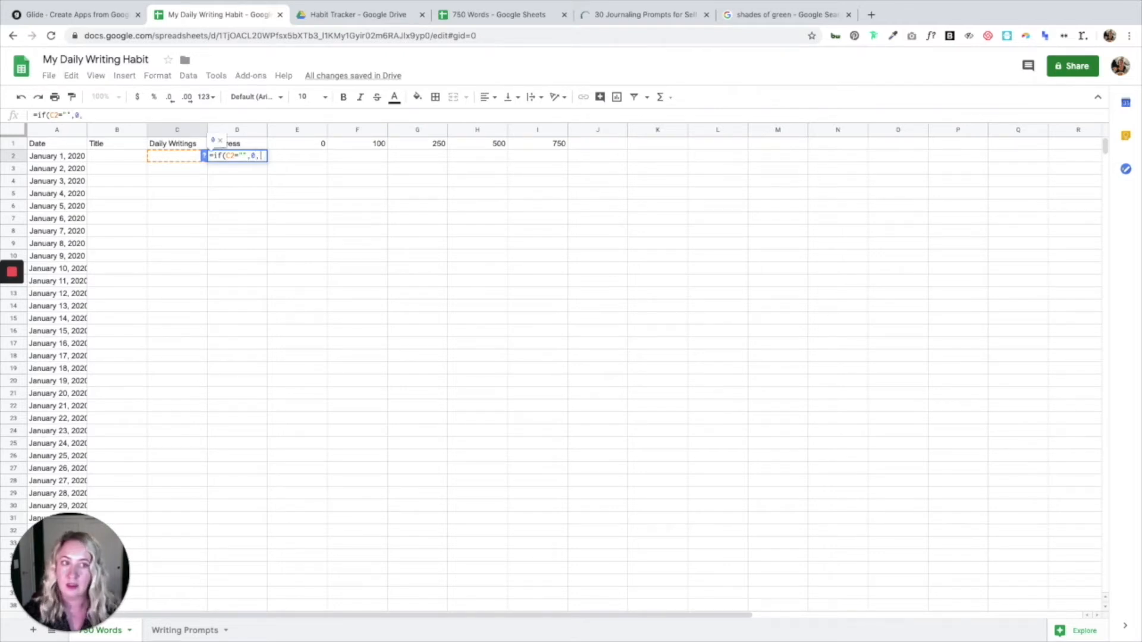
pyautogui.write('COUNTA')
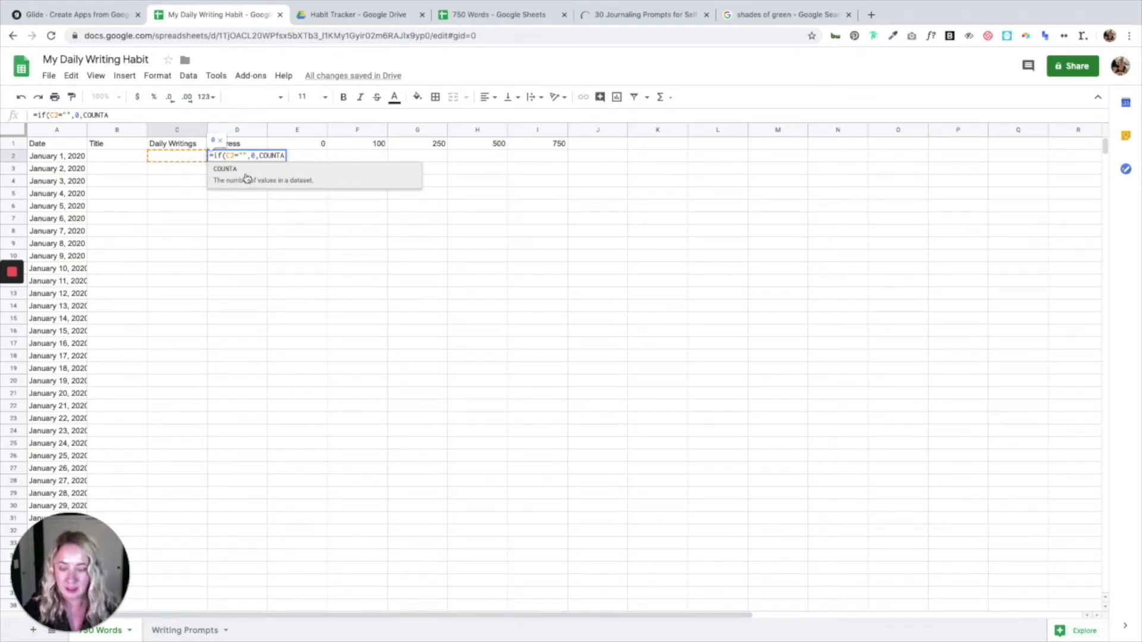
pyautogui.write('(SPLIT')
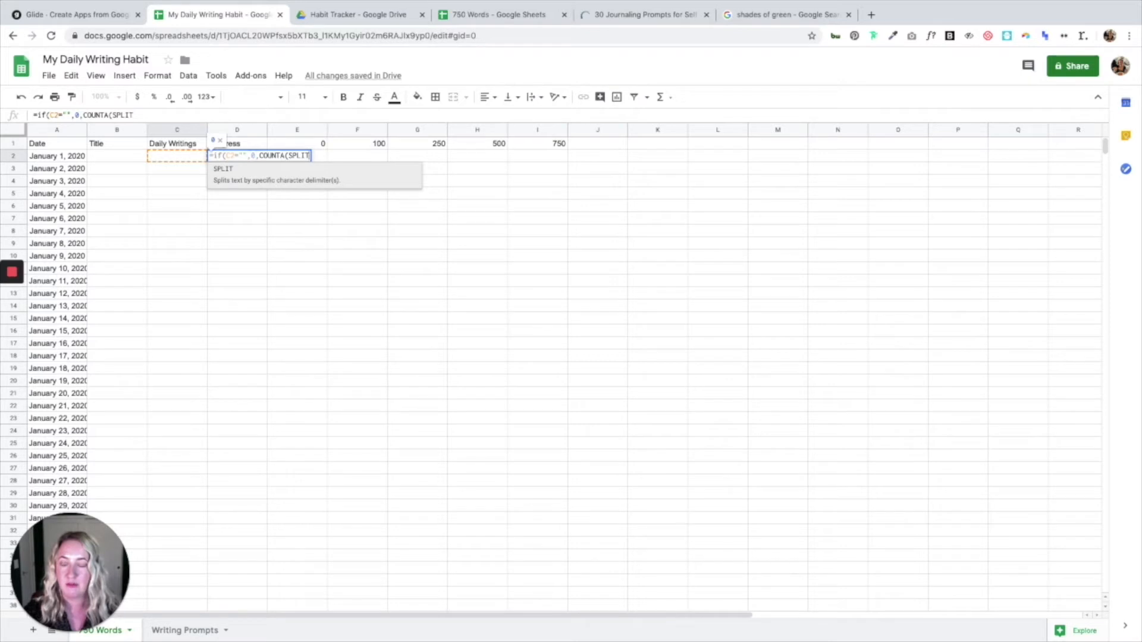
pyautogui.write('(')
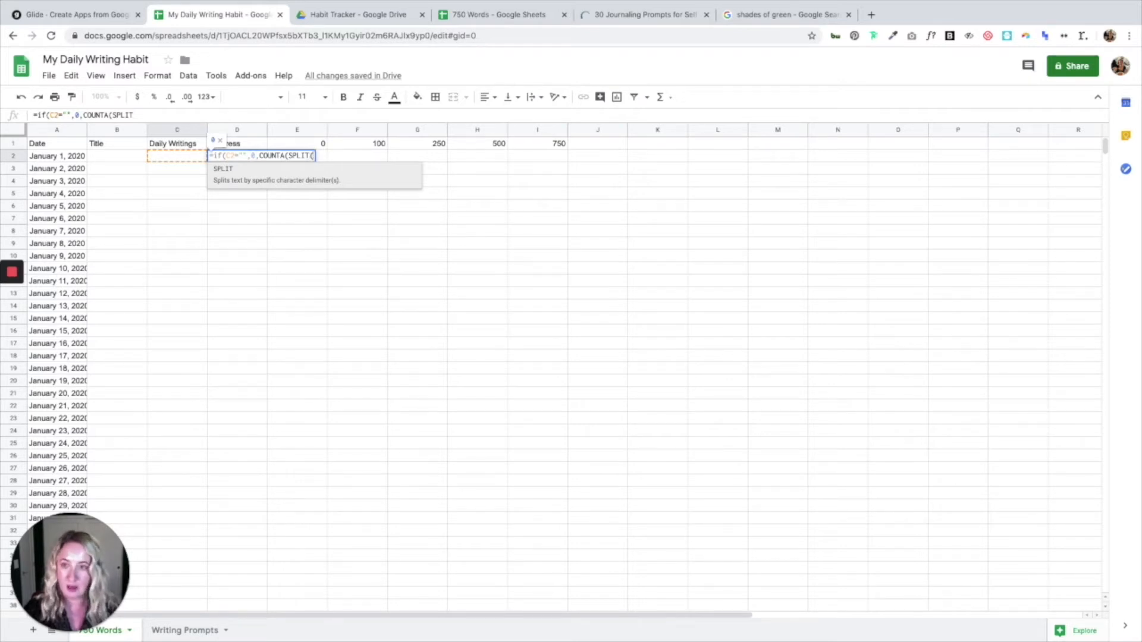
pyautogui.write('C2')
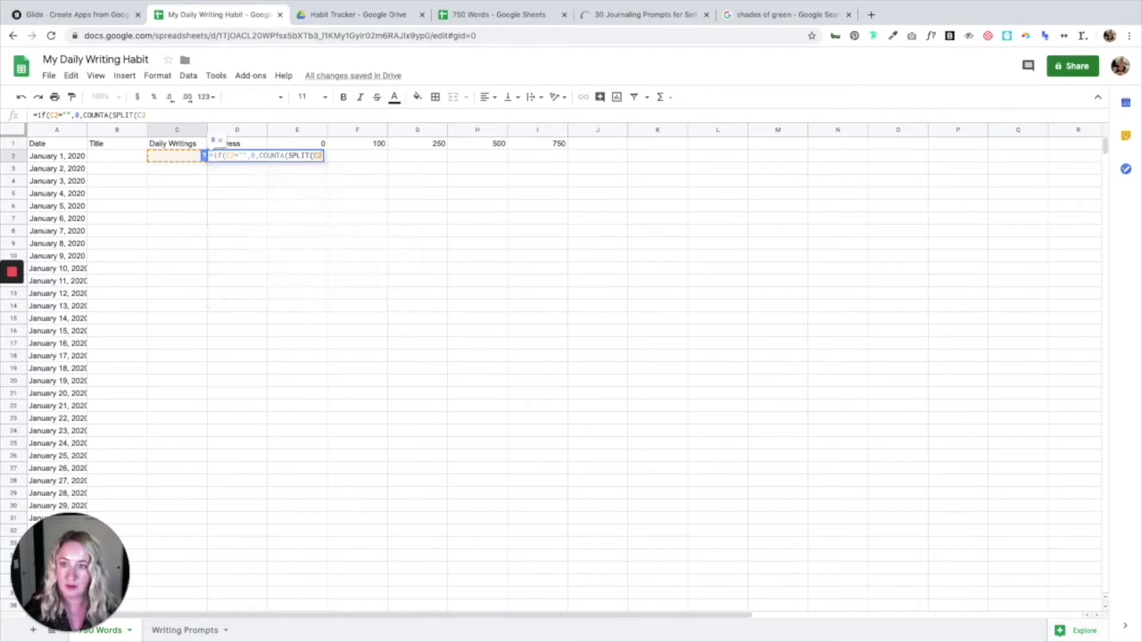
pyautogui.write('," "))')
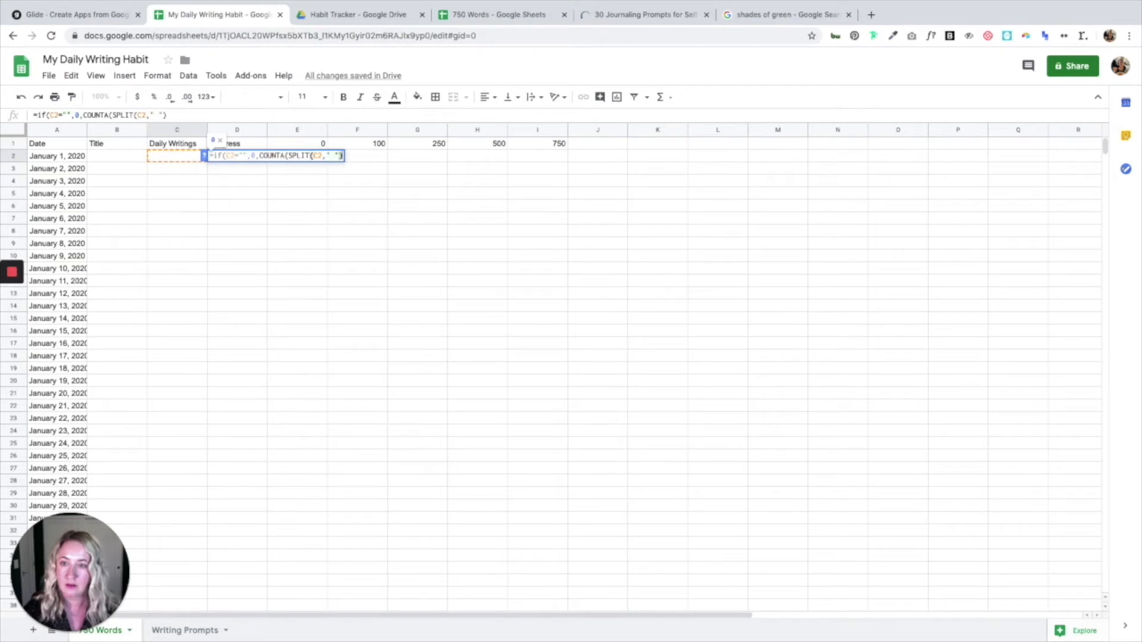
pyautogui.press('Return')
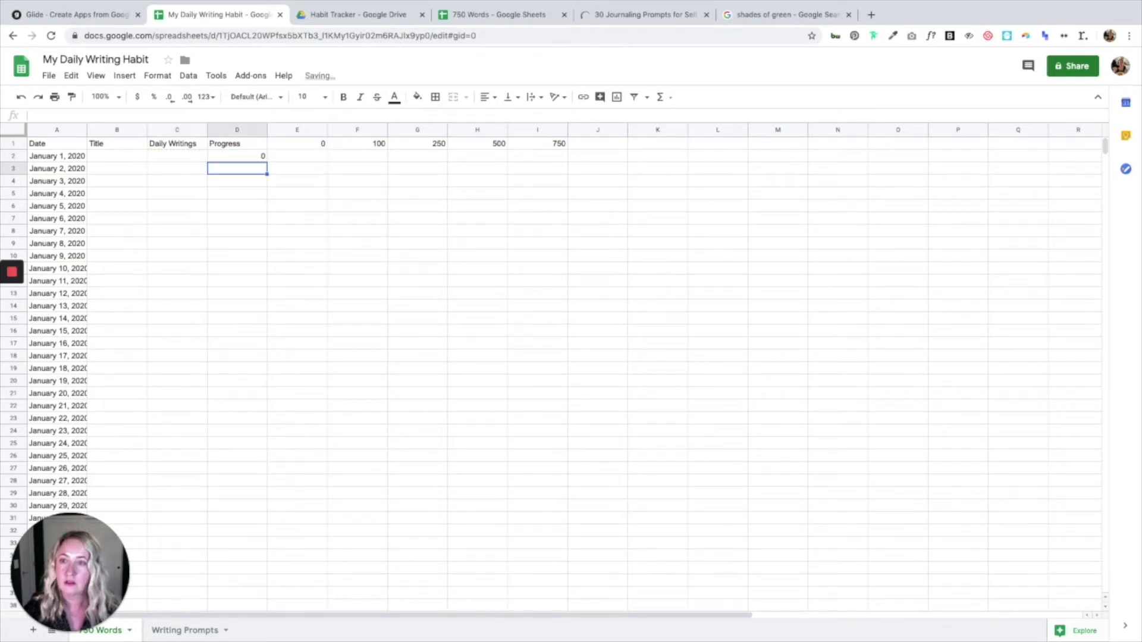
pyautogui.click(257, 158)
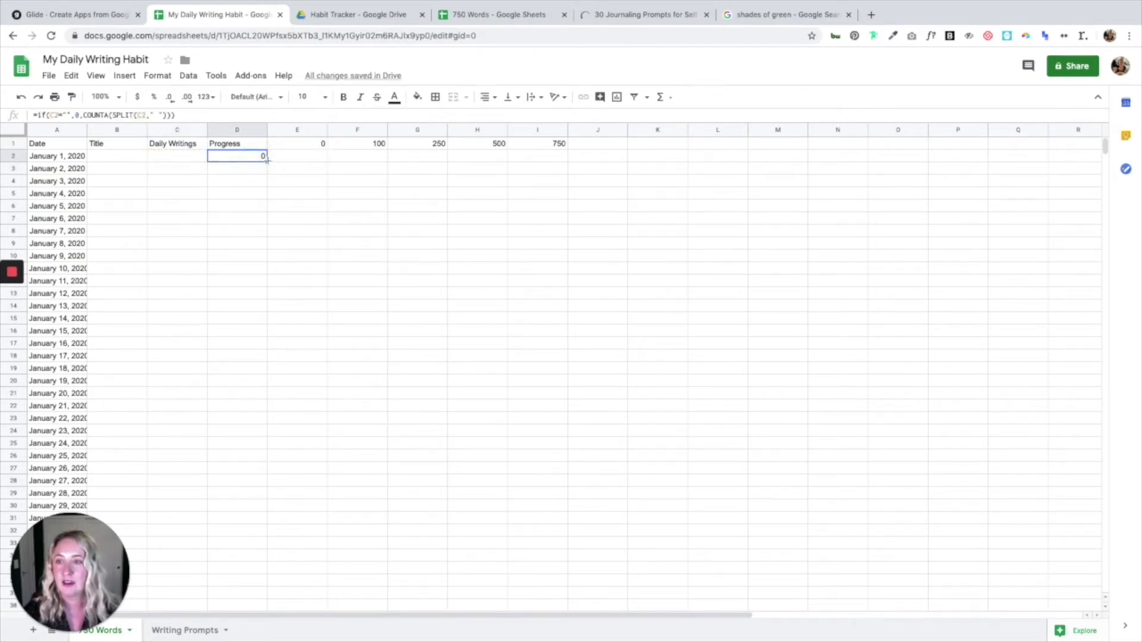
pyautogui.moveTo(267, 161); pyautogui.dragTo(265, 471)
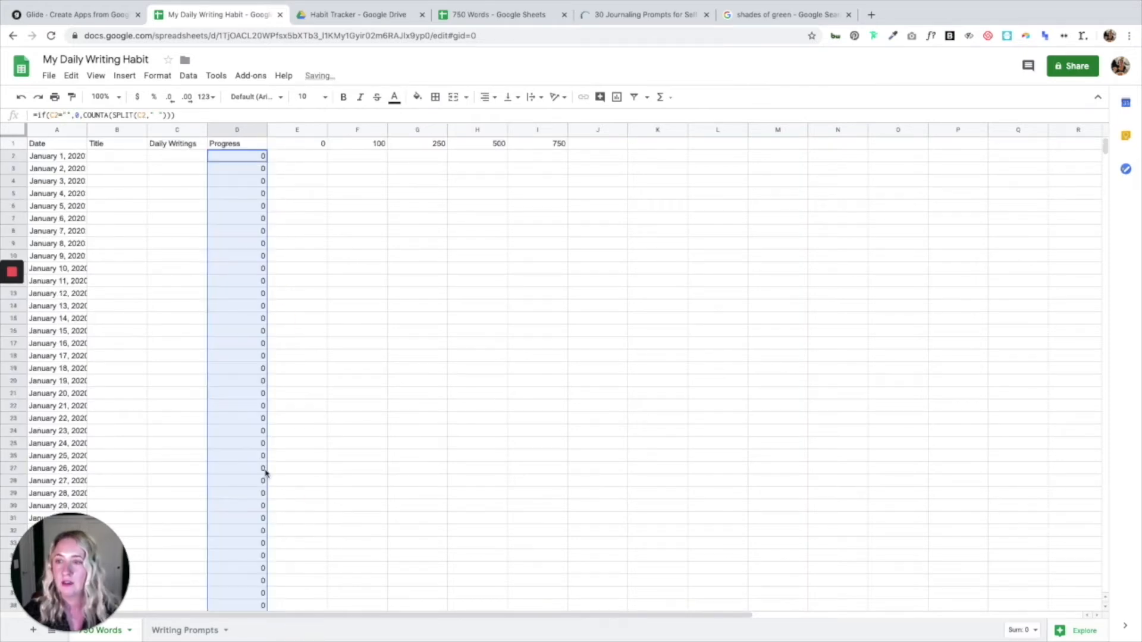
# Enter the sample text "I am writing" in the January 1 Daily Writings cell to test the word count.
pyautogui.click(168, 159)
pyautogui.write('I')
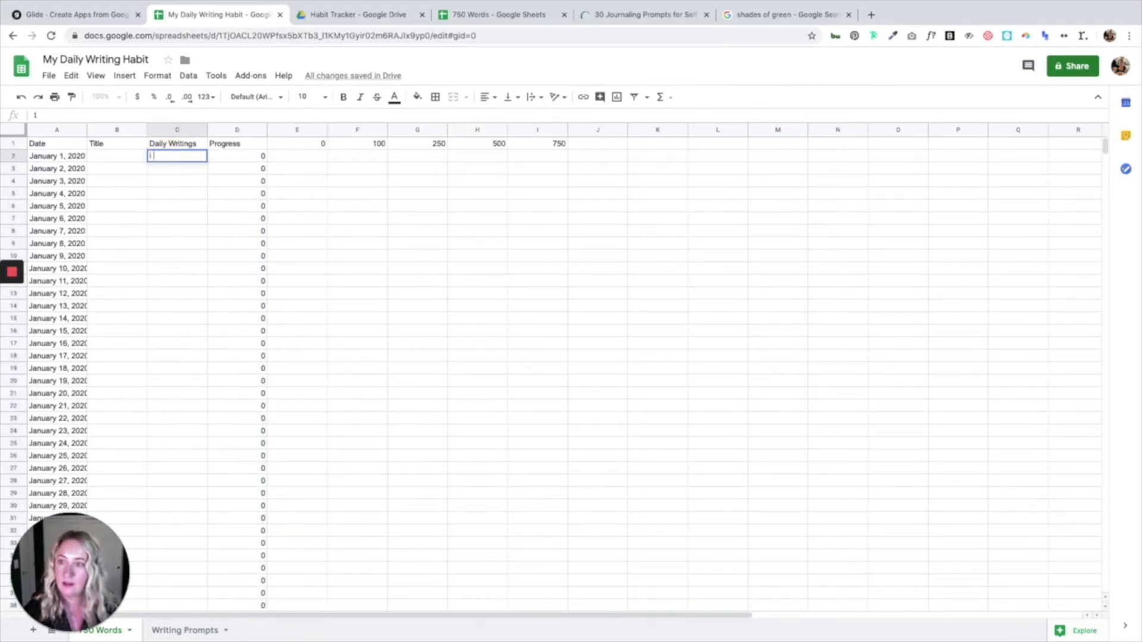
pyautogui.write(' AM  am writing')
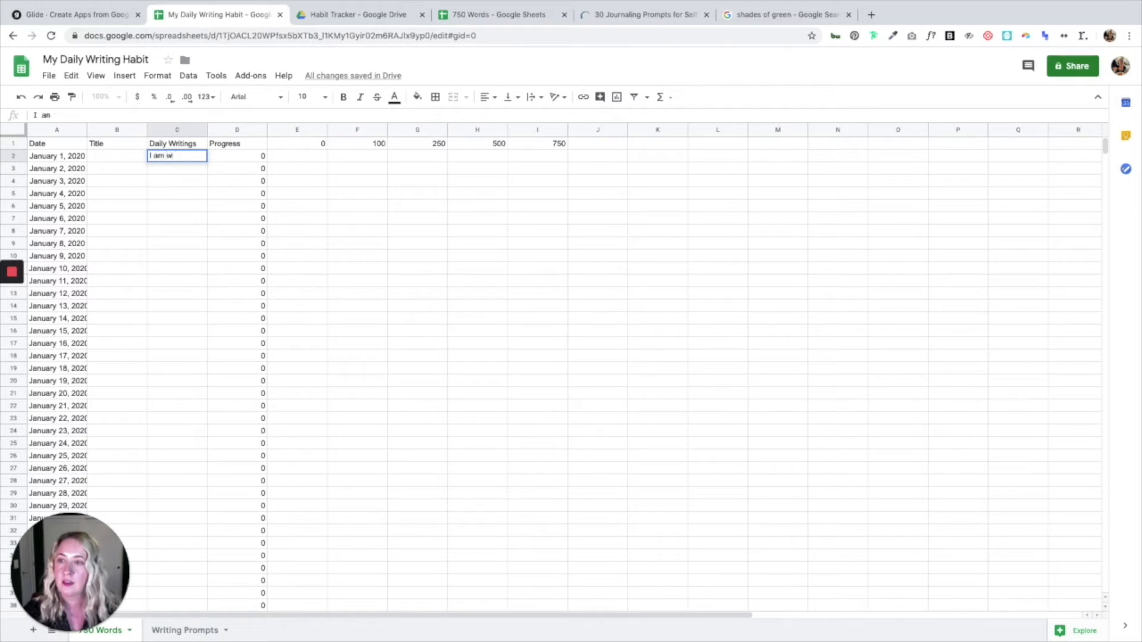
pyautogui.press('Return')
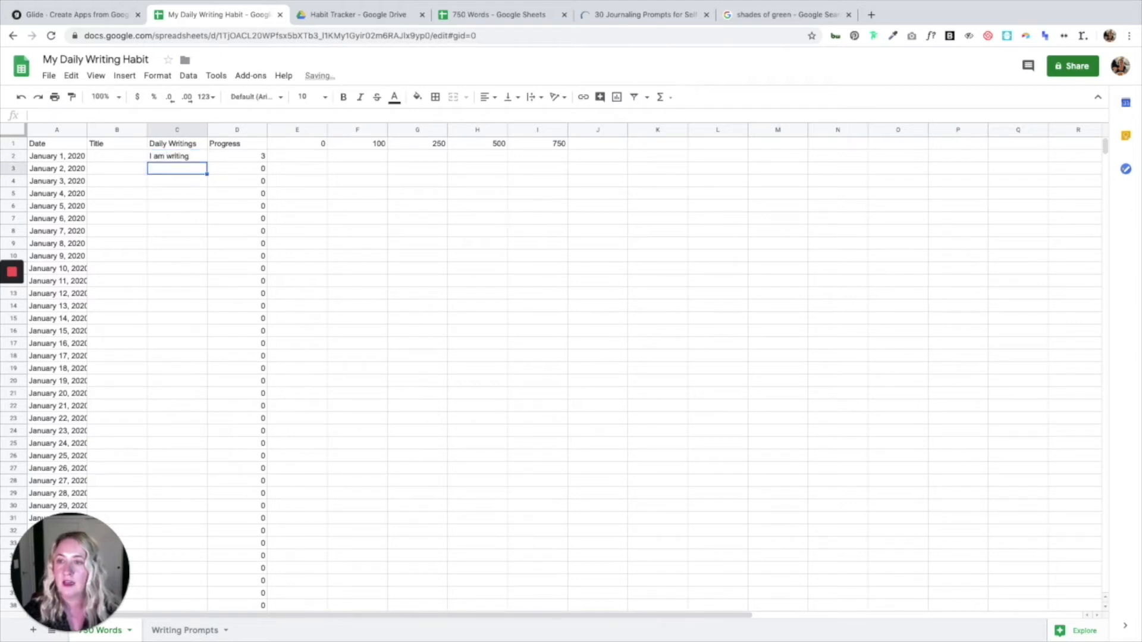
# Replace the January 1 Daily Writings sample text with "i am" to recheck the word count.
pyautogui.click(166, 159)
pyautogui.write('I am')
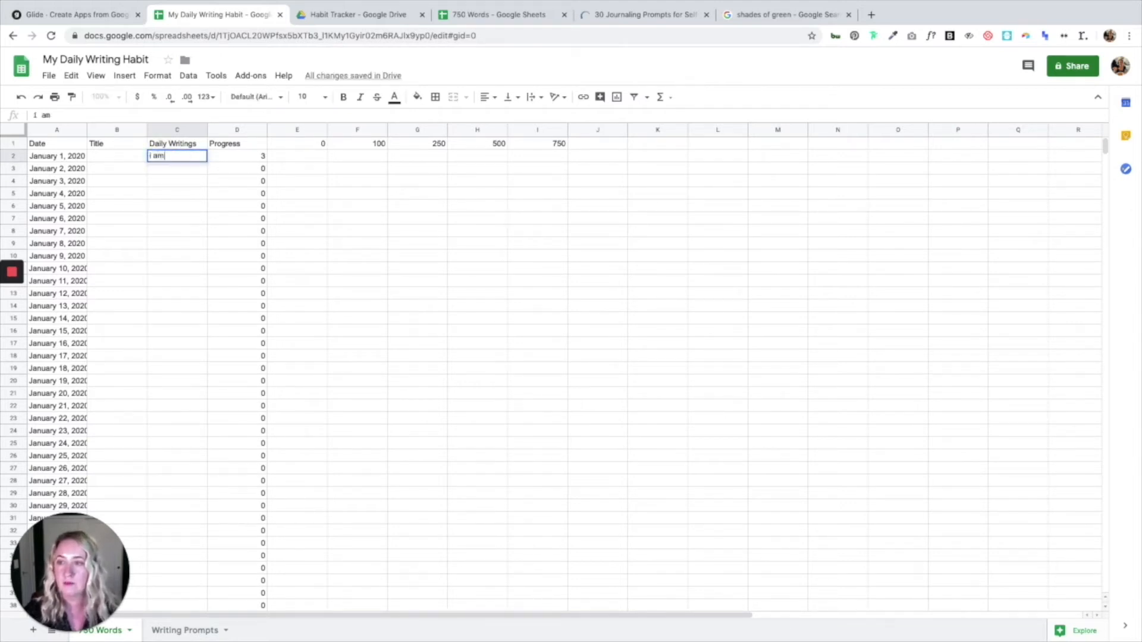
pyautogui.press('Return')
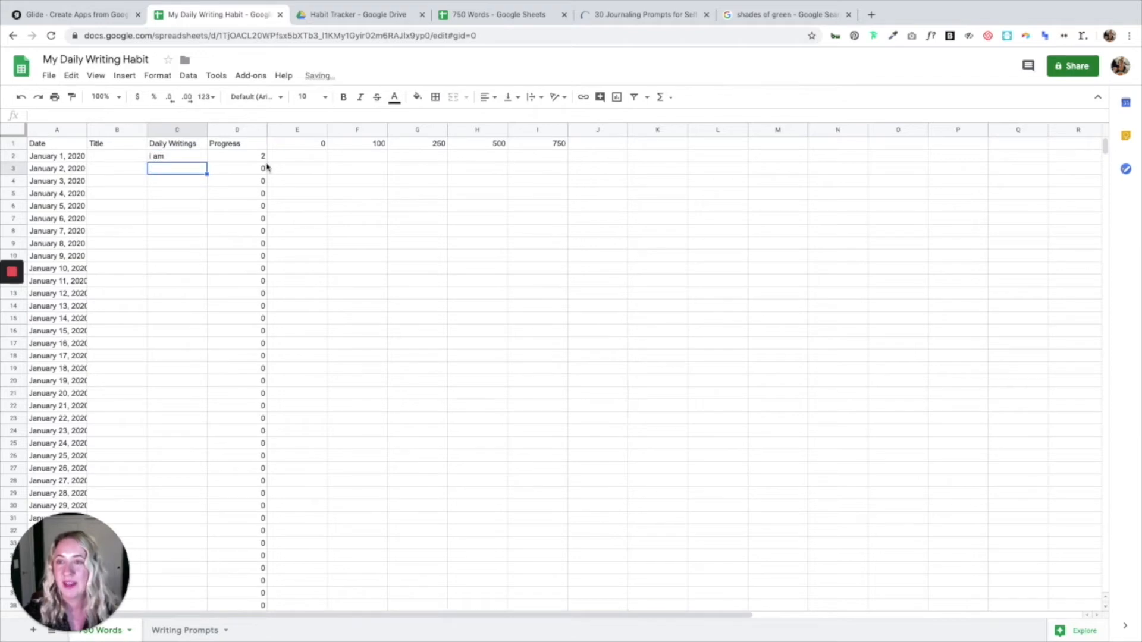
pyautogui.click(334, 172)
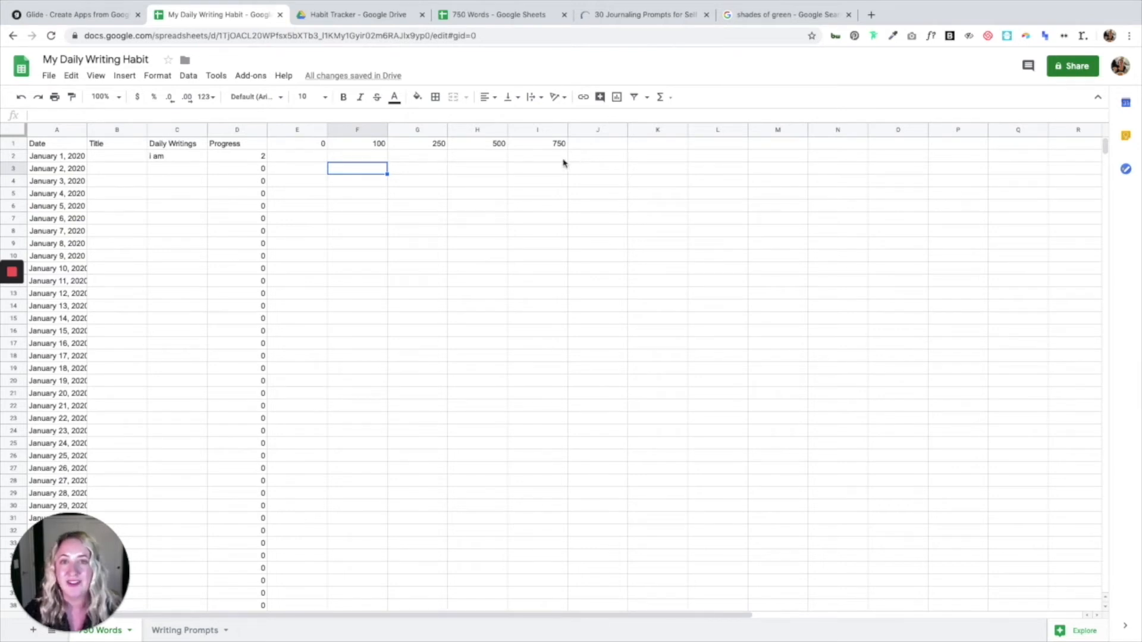
pyautogui.click(434, 160)
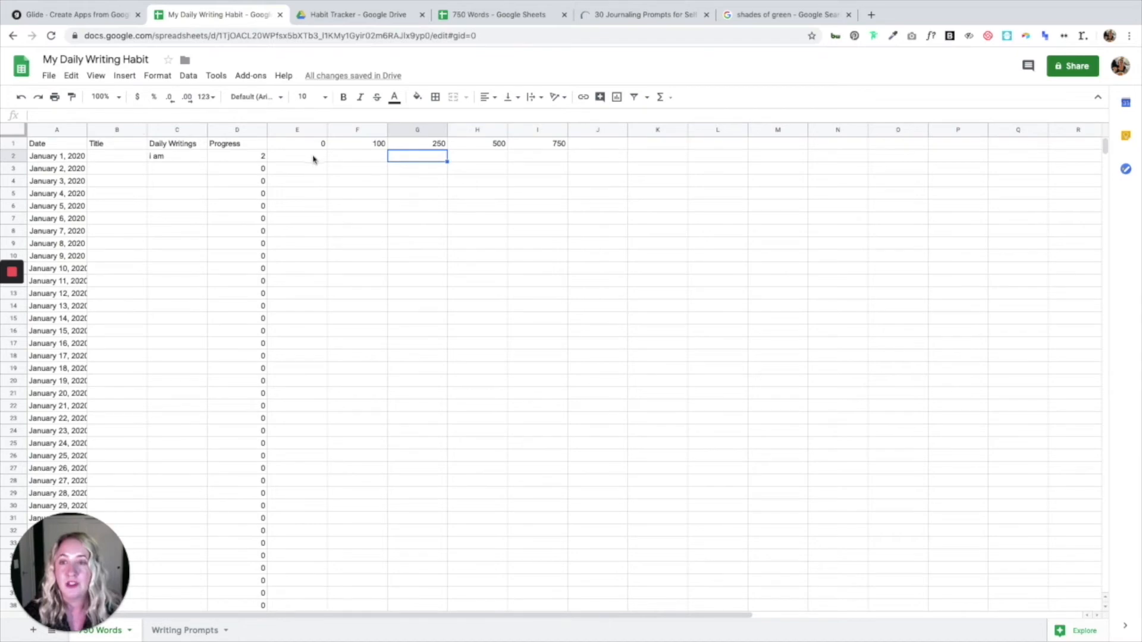
# Check the shades of green image reference, and copy the shareable link of Green 0.png from the Habit Tracker Drive folder.
pyautogui.click(760, 19)
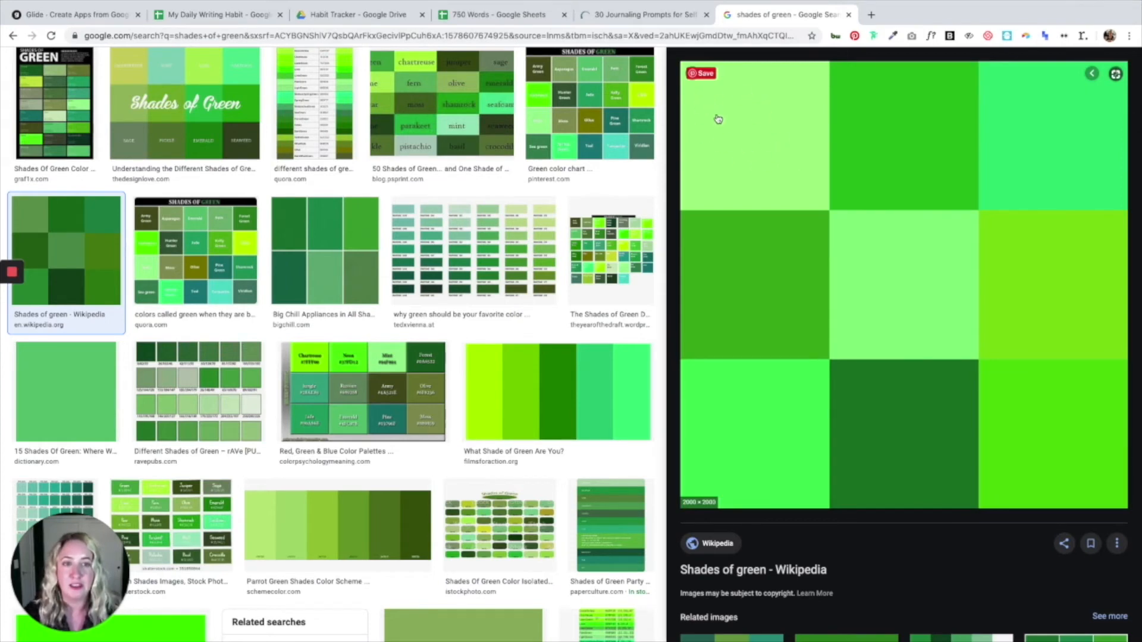
pyautogui.click(329, 16)
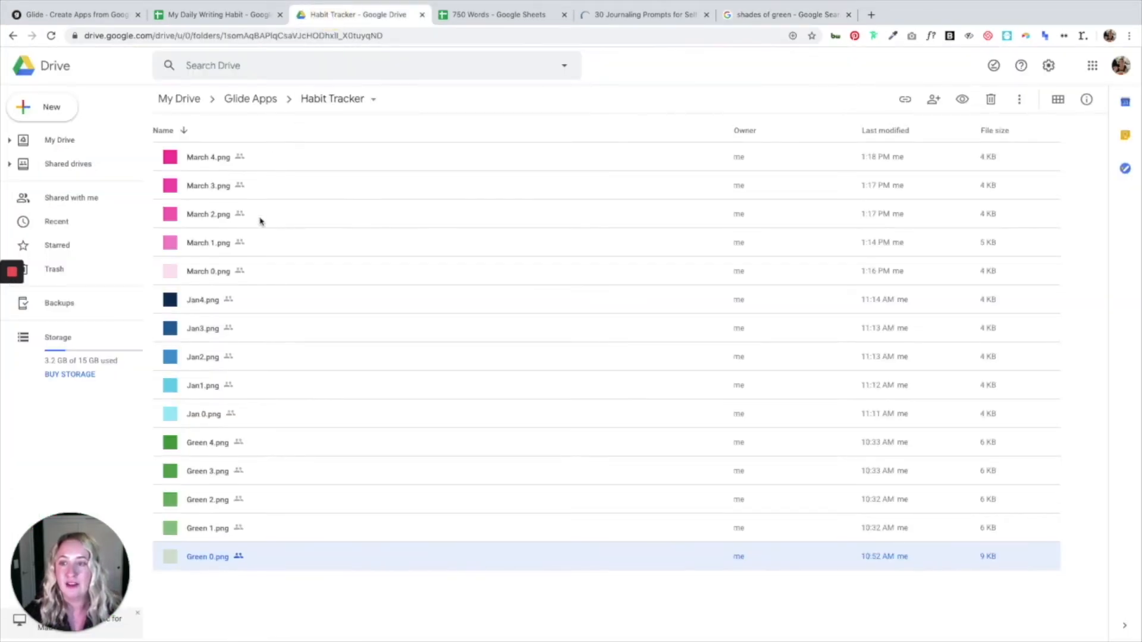
pyautogui.rightClick(200, 557)
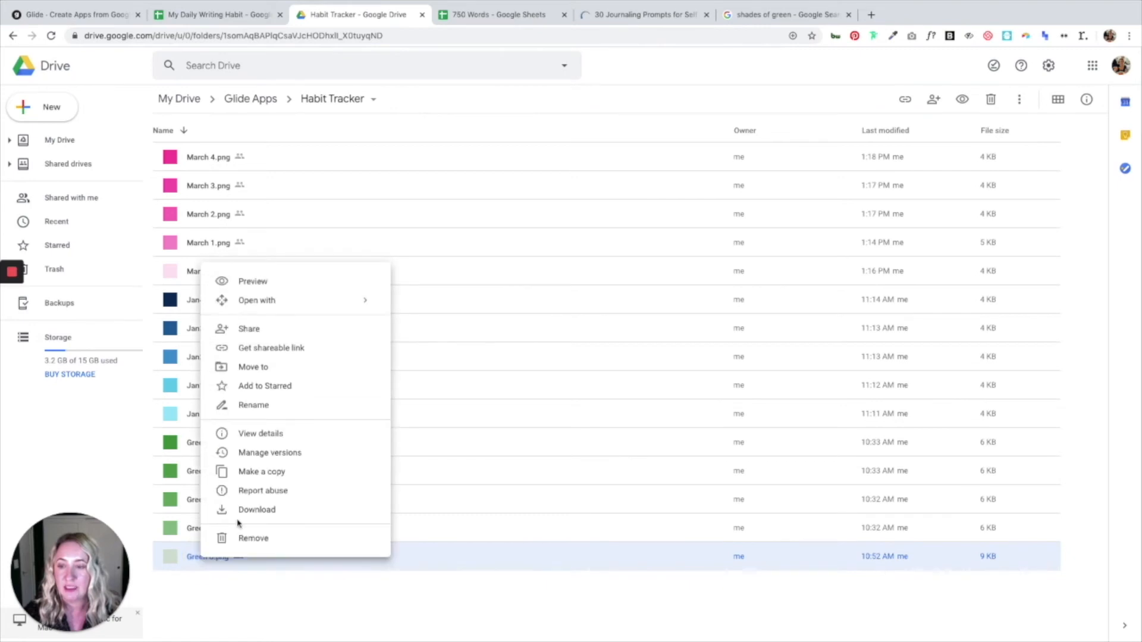
pyautogui.click(288, 331)
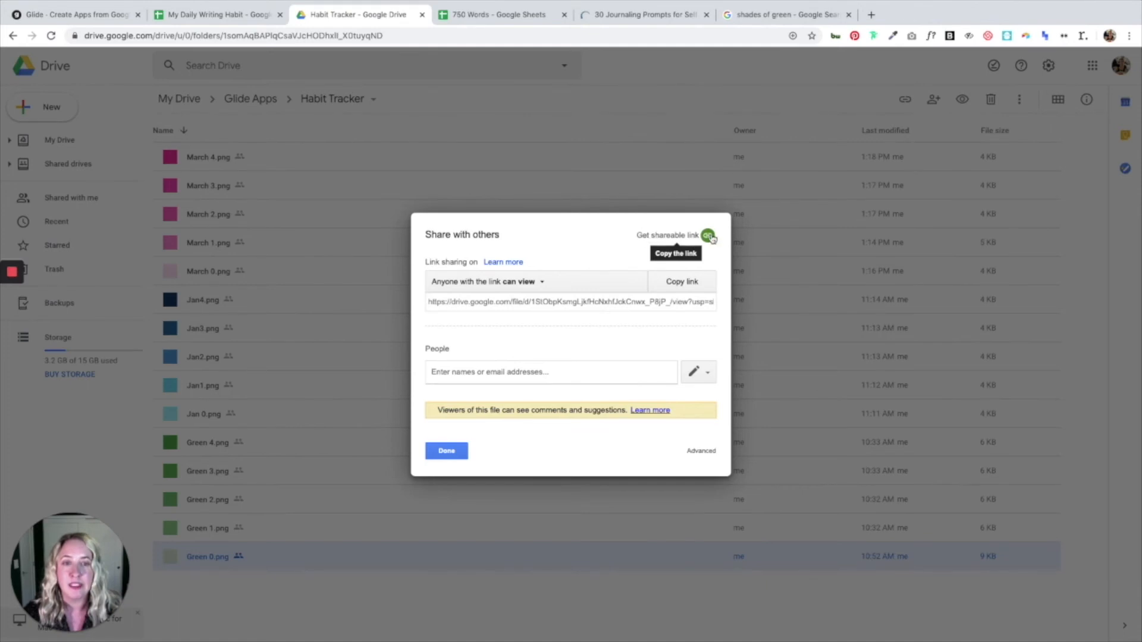
pyautogui.click(667, 293)
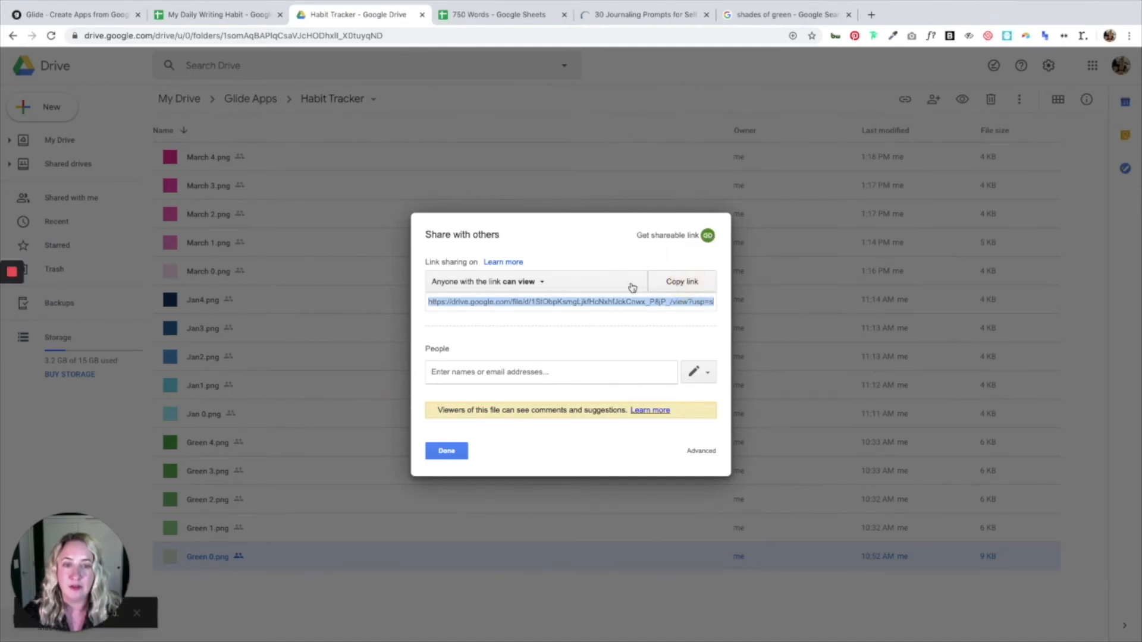
# Return to the My Daily Writing Habit sheet and paste the Green 0.png link into cell E2.
pyautogui.click(491, 17)
pyautogui.click(255, 15)
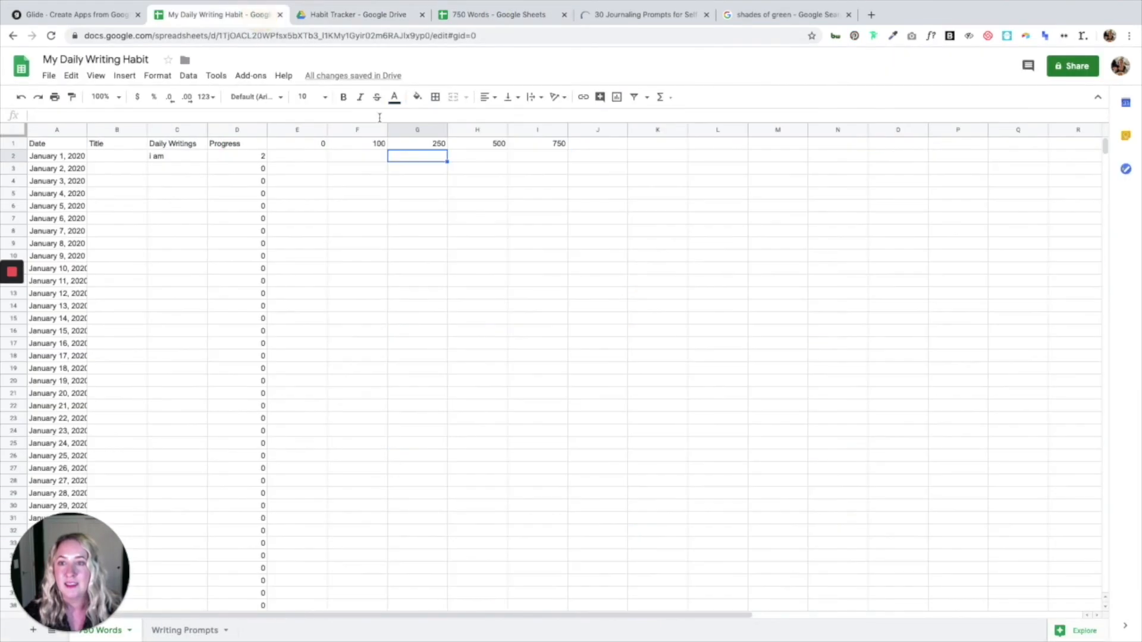
pyautogui.click(306, 160)
pyautogui.hotkey('ctrl', 'v')
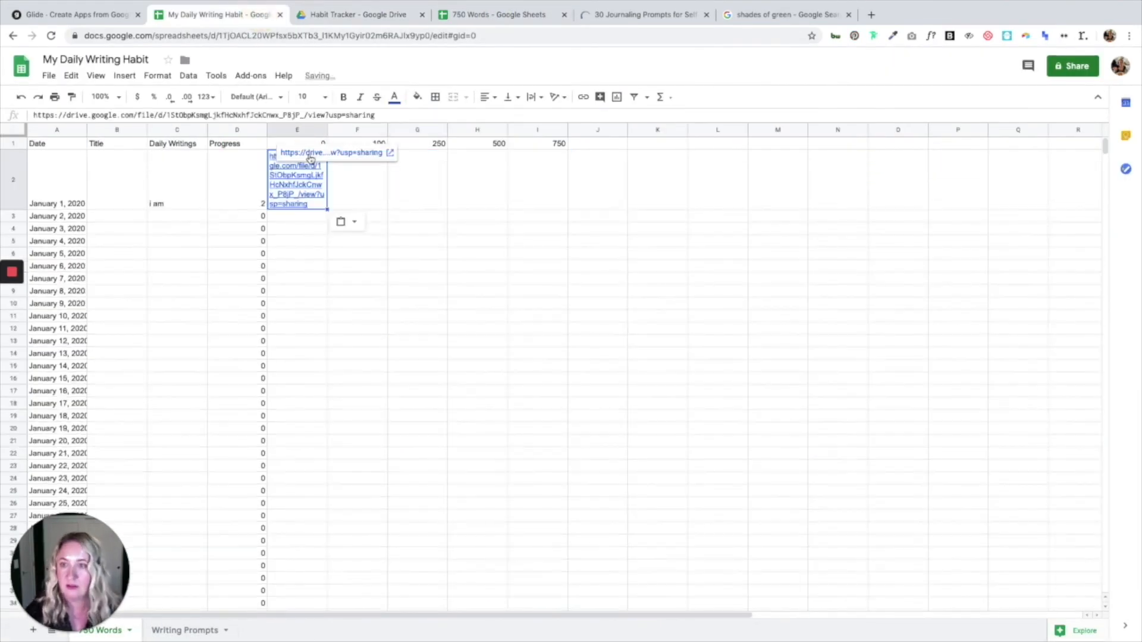
# Fill the image link from cell E2 down the 0 column and compare the layout with the finished 750 Words spreadsheet.
pyautogui.click(404, 268)
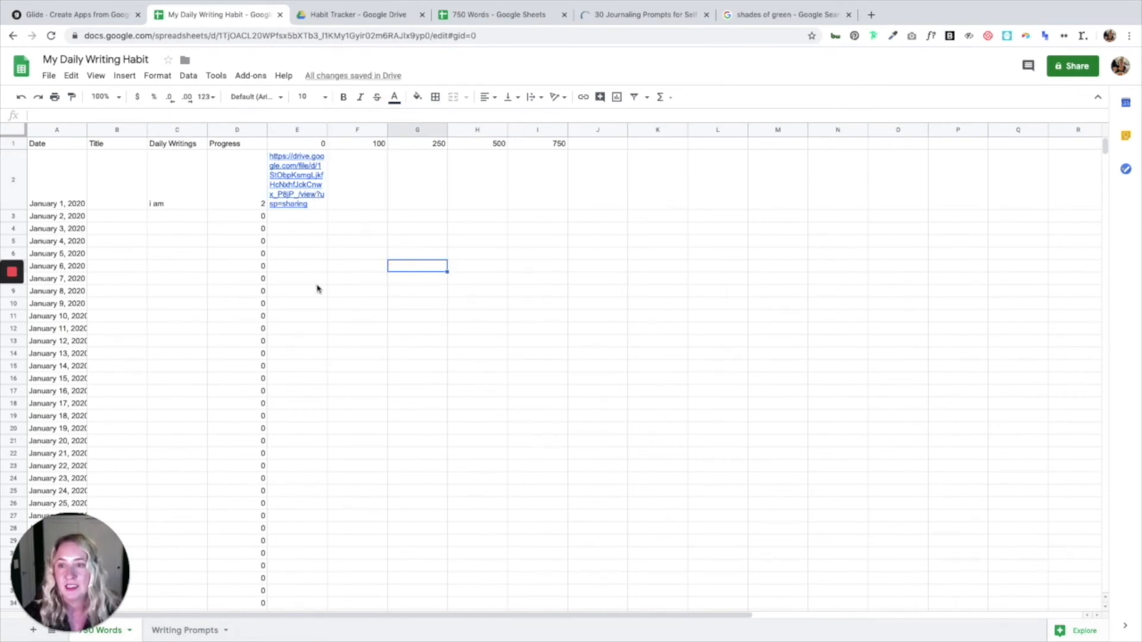
pyautogui.click(325, 207)
pyautogui.doubleClick(327, 207)
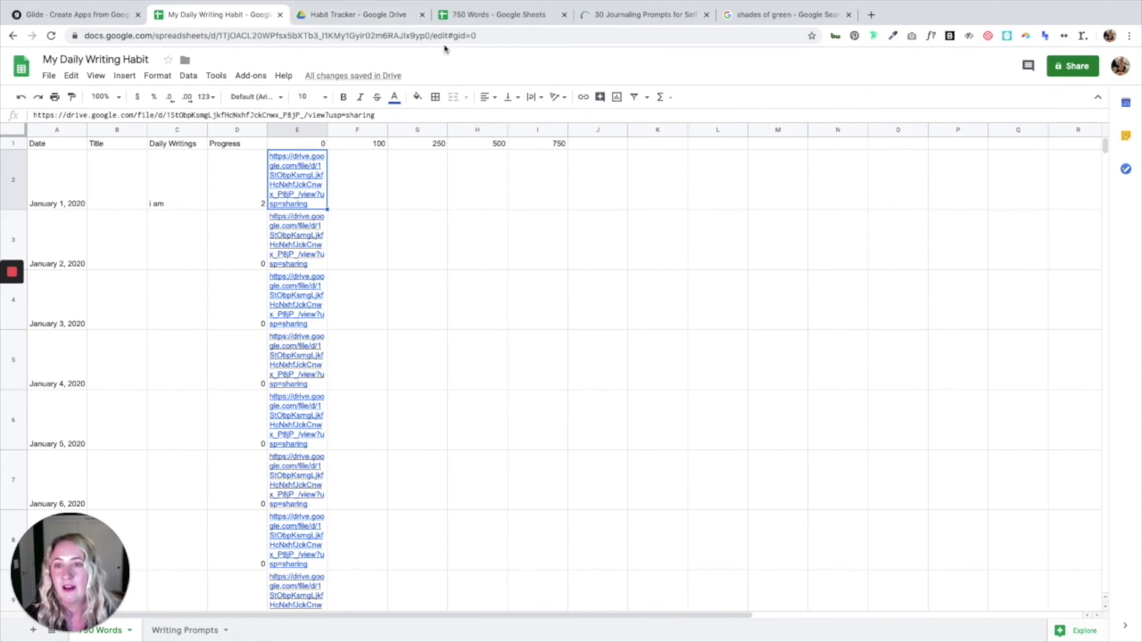
pyautogui.click(491, 19)
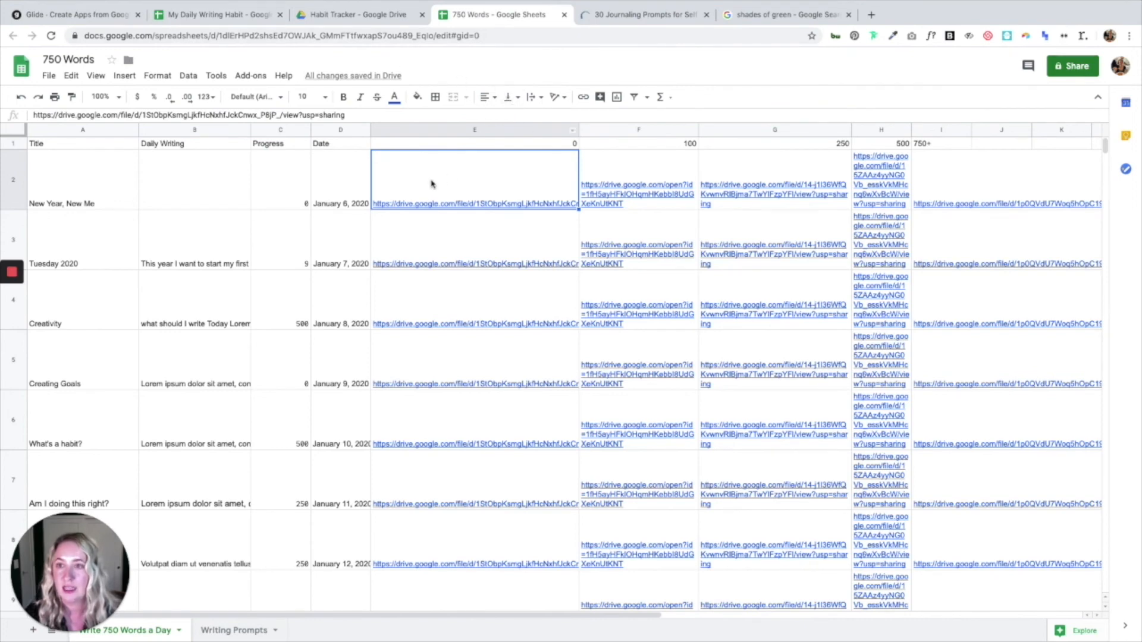
pyautogui.click(216, 19)
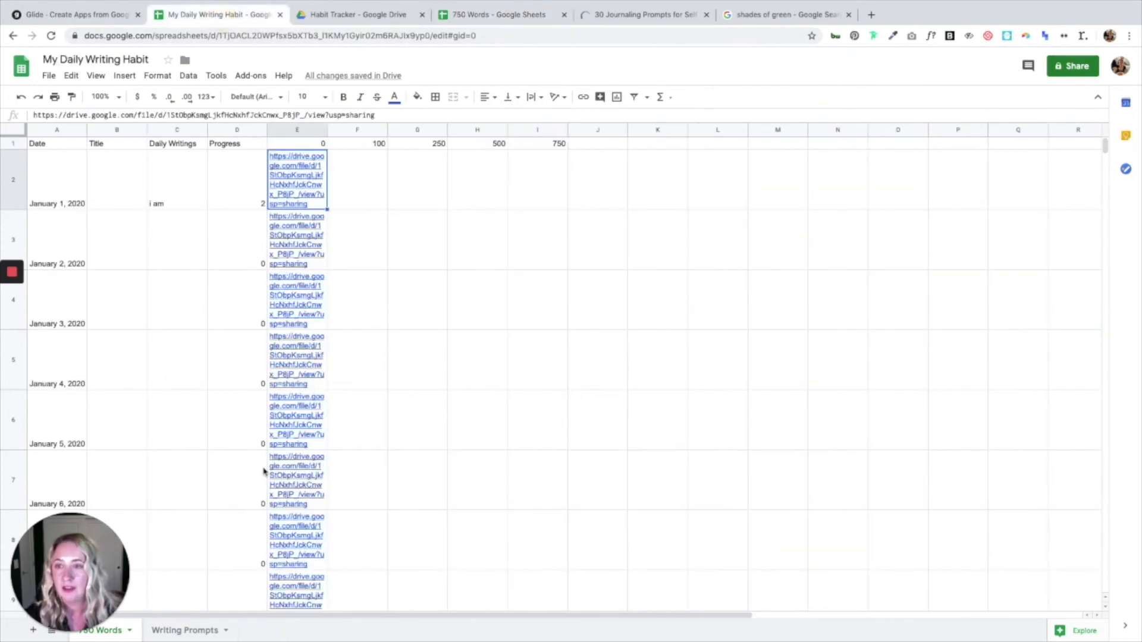
# Enter the header "Writing Prompts" in cell A1 of the Writing Prompts sheet.
pyautogui.click(193, 631)
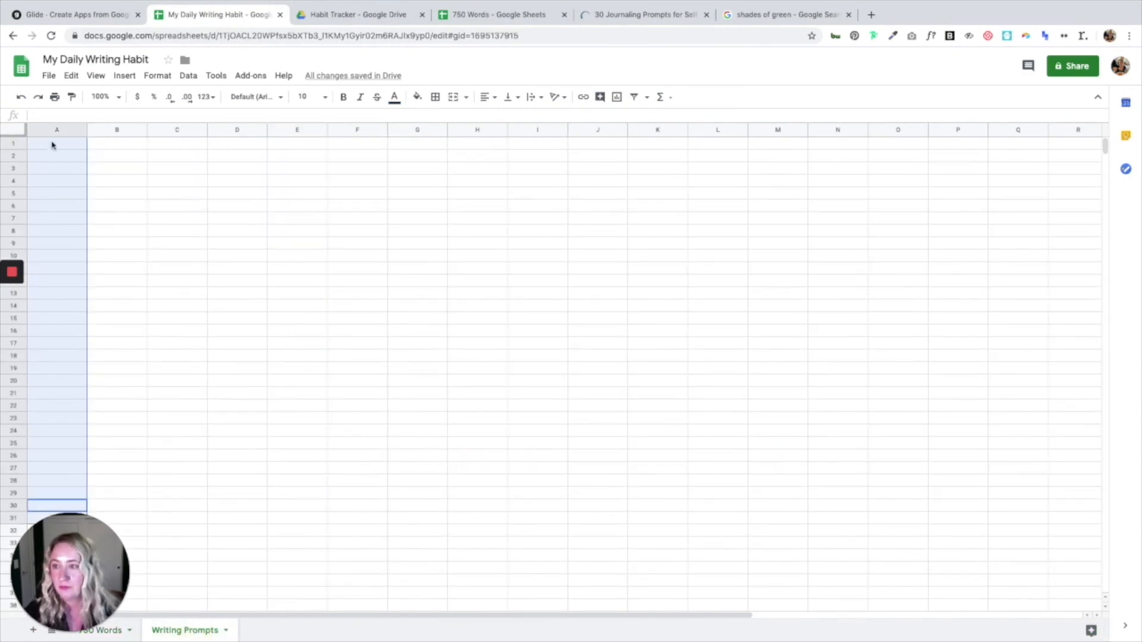
pyautogui.click(51, 144)
pyautogui.write('Writing')
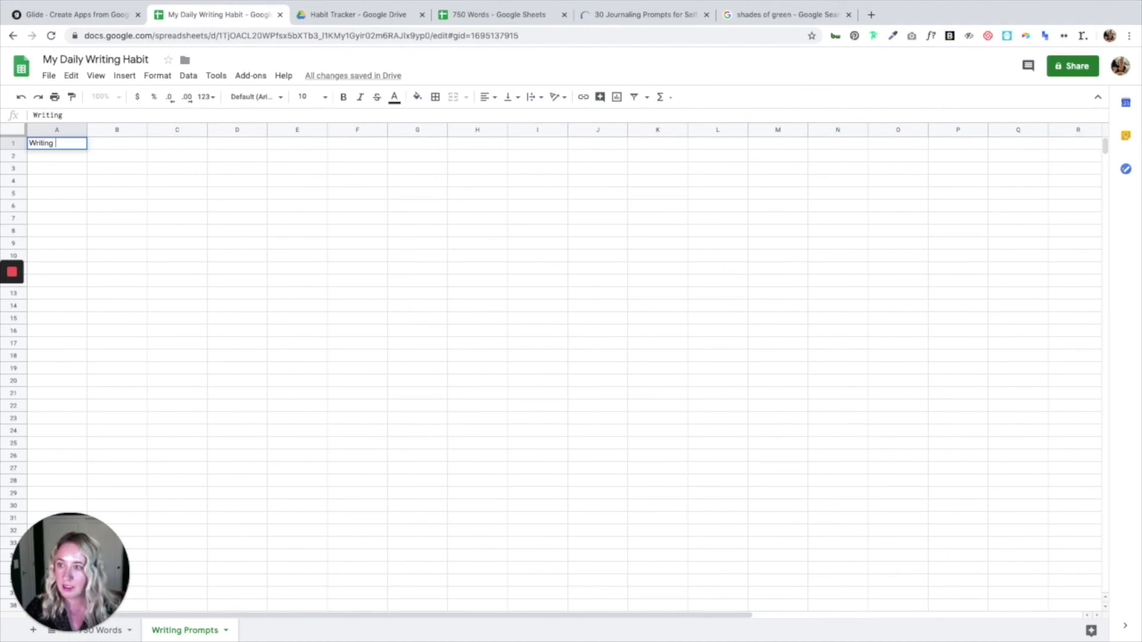
pyautogui.write(' Prompts')
pyautogui.press('Return')
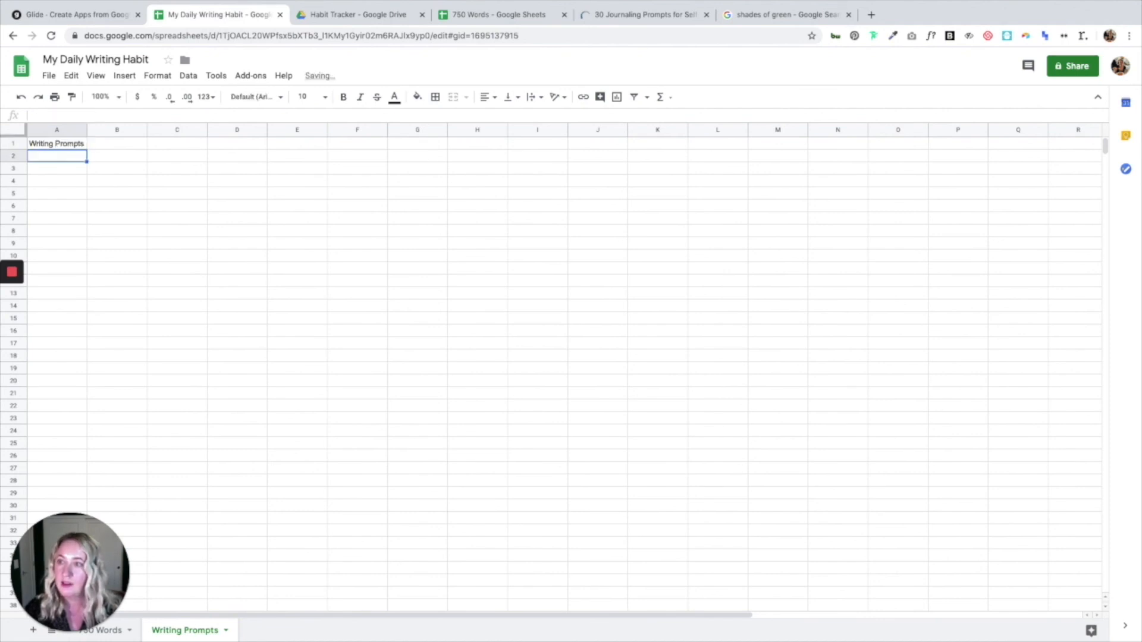
# Bring the 30 journaling prompts from the psychcentral.com article into the Writing Prompts sheet as unformatted text, starting at cell A2.
pyautogui.click(582, 18)
pyautogui.scroll(-10, 596, 115)
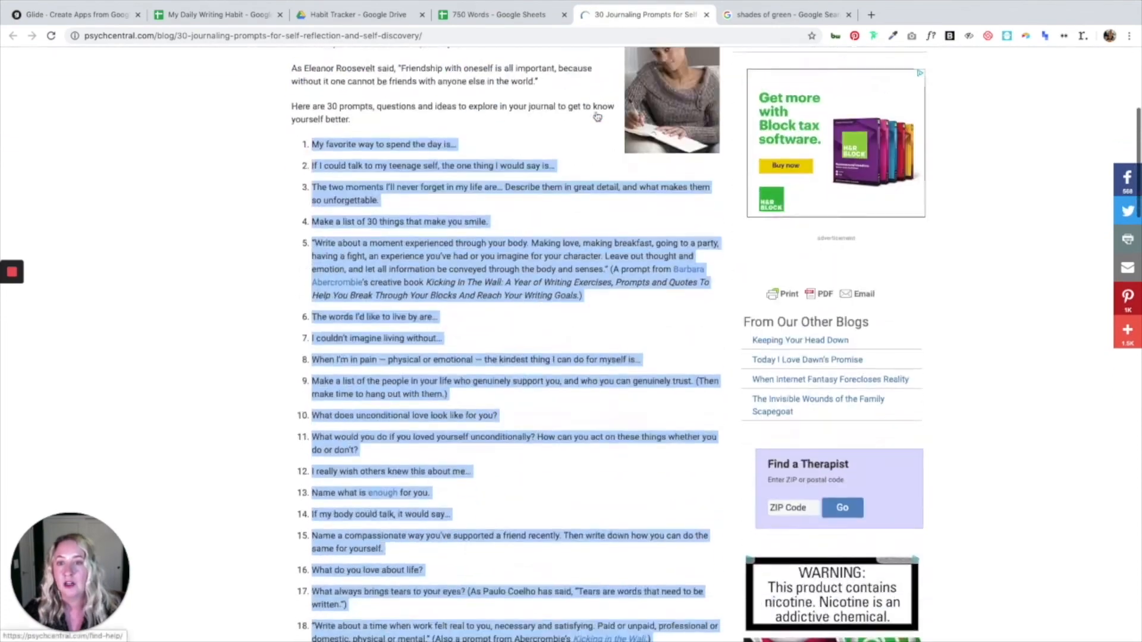
pyautogui.scroll(-1, 597, 114)
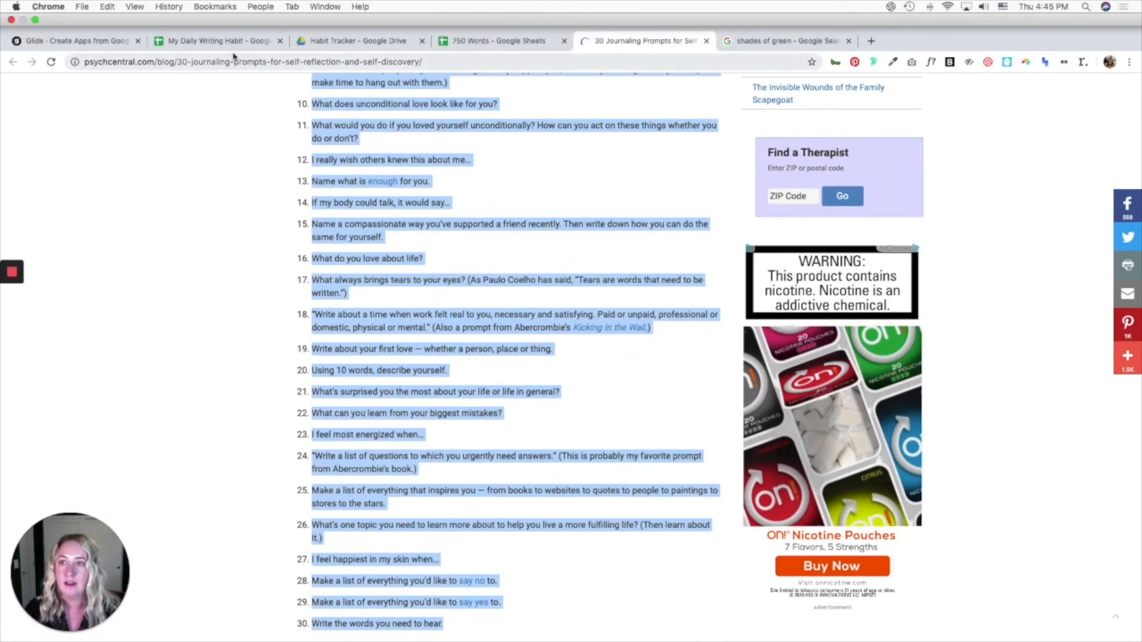
pyautogui.click(234, 40)
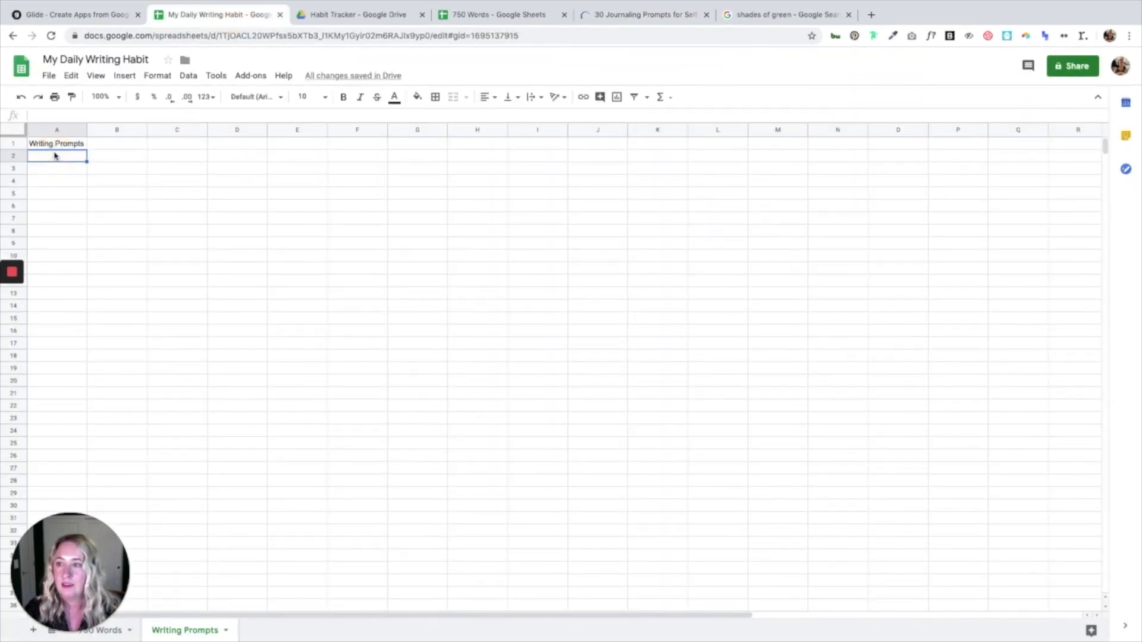
pyautogui.press('super+v')
pyautogui.press('super+z')
pyautogui.press('super+shift+v')
pyautogui.click(298, 231)
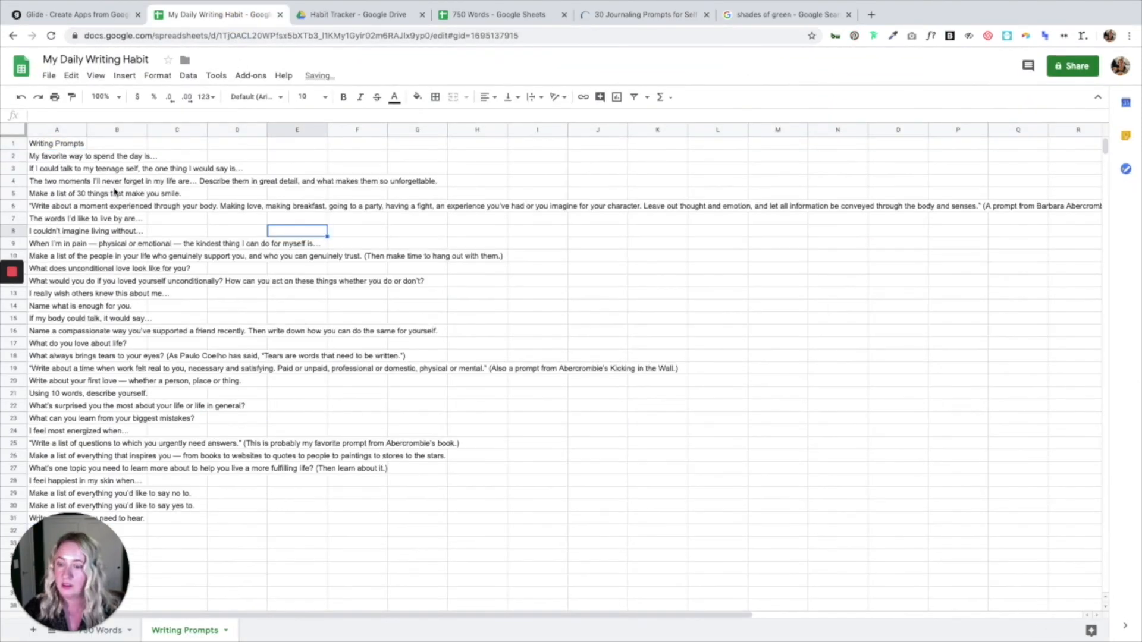